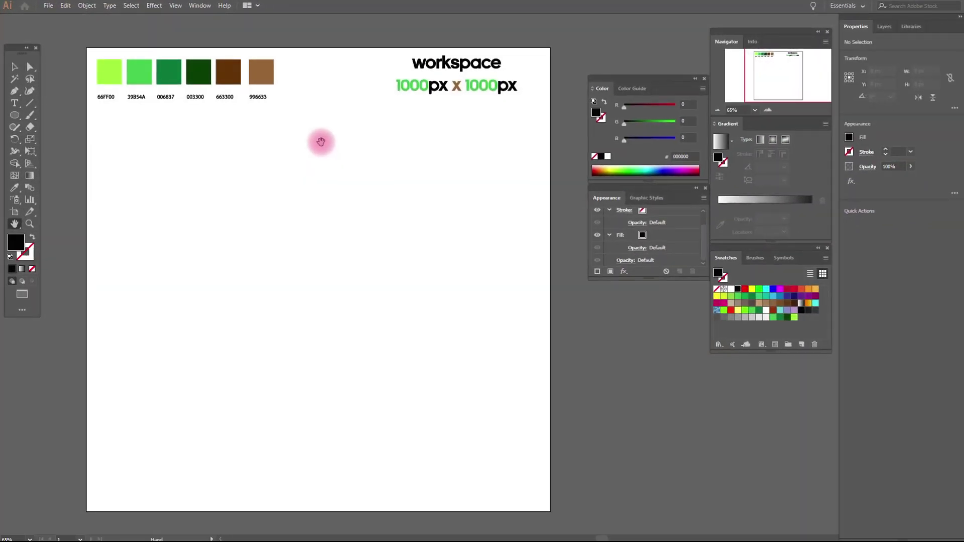
Sample the 996633 brown from the palette and draw a tall, thin rounded rectangle about 24 × 715 px on the artboard's left side
key(l)
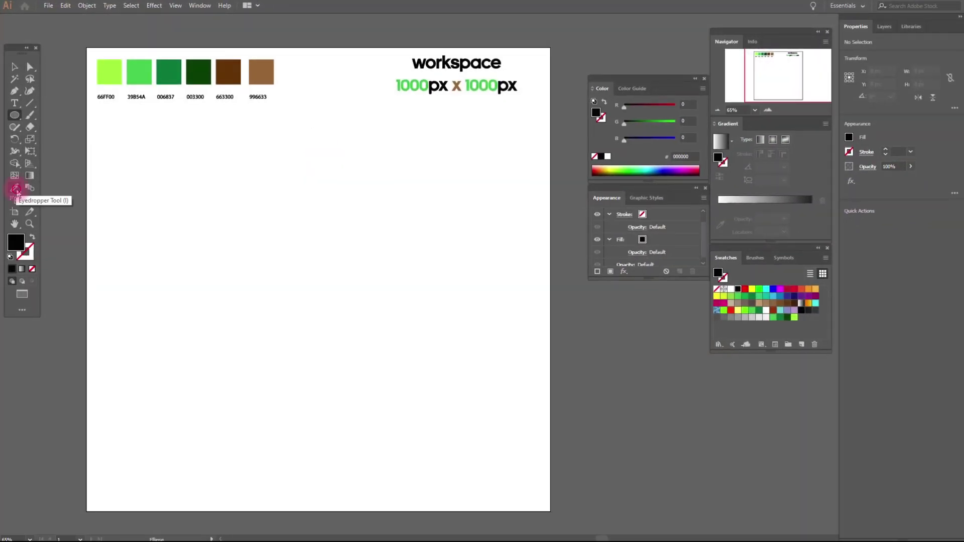
click(15, 189)
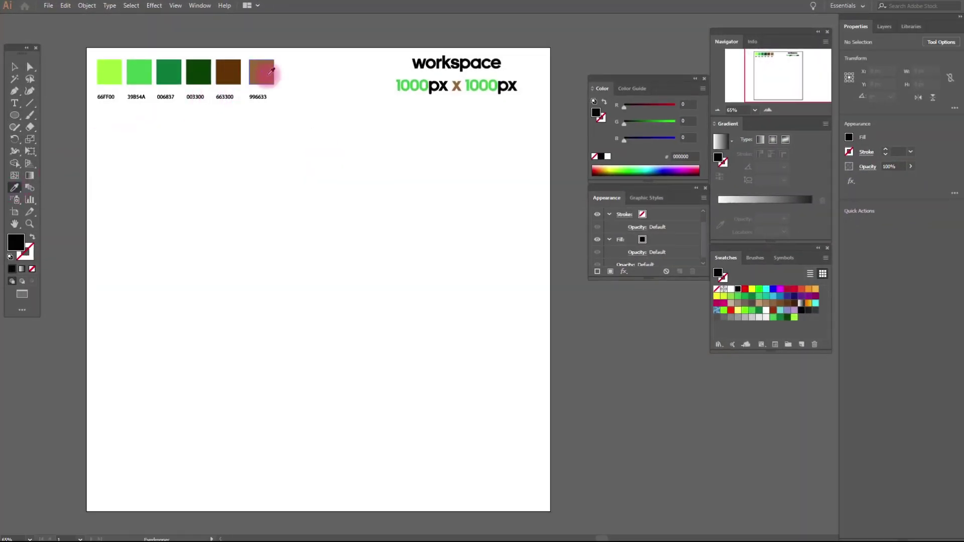
click(268, 75)
click(18, 118)
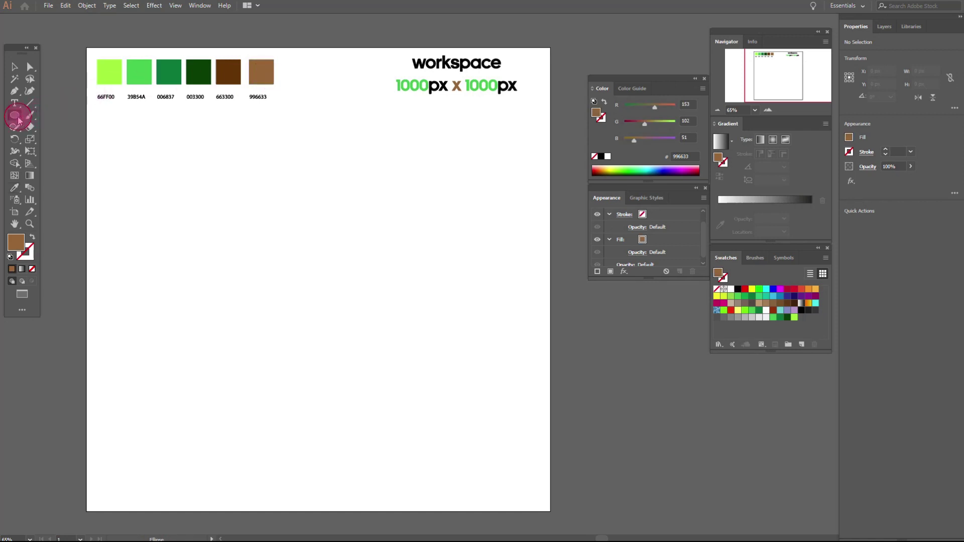
drag(18, 118, 50, 133)
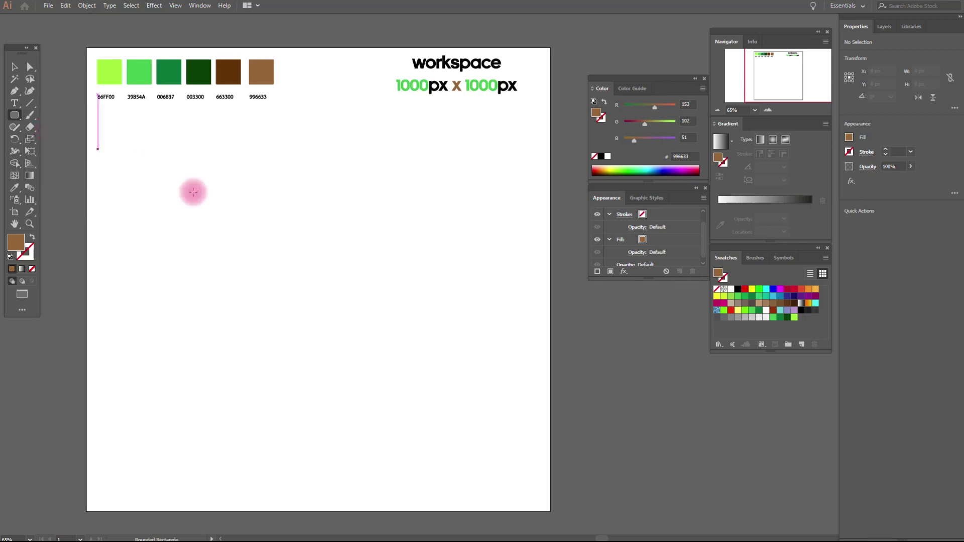
drag(157, 160, 169, 491)
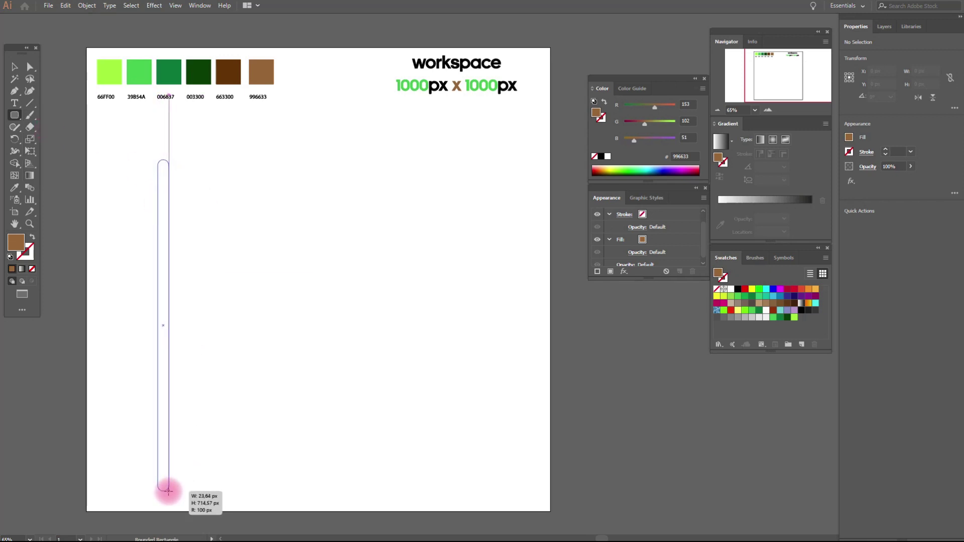
drag(169, 491, 168, 491)
Taper the upper end of the brown bar by nudging its left and right top anchor points inward, and deselect it
click(29, 68)
click(150, 114)
click(160, 167)
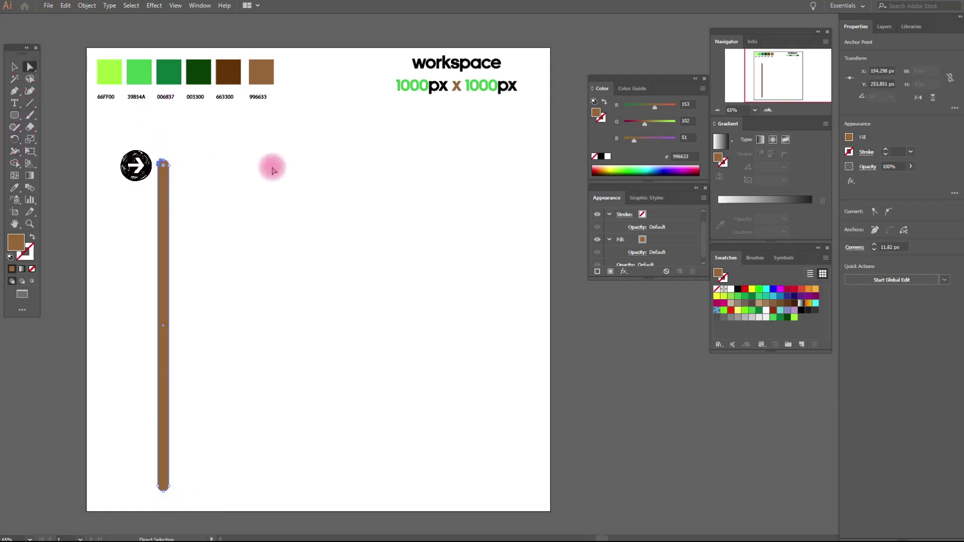
key(Right)
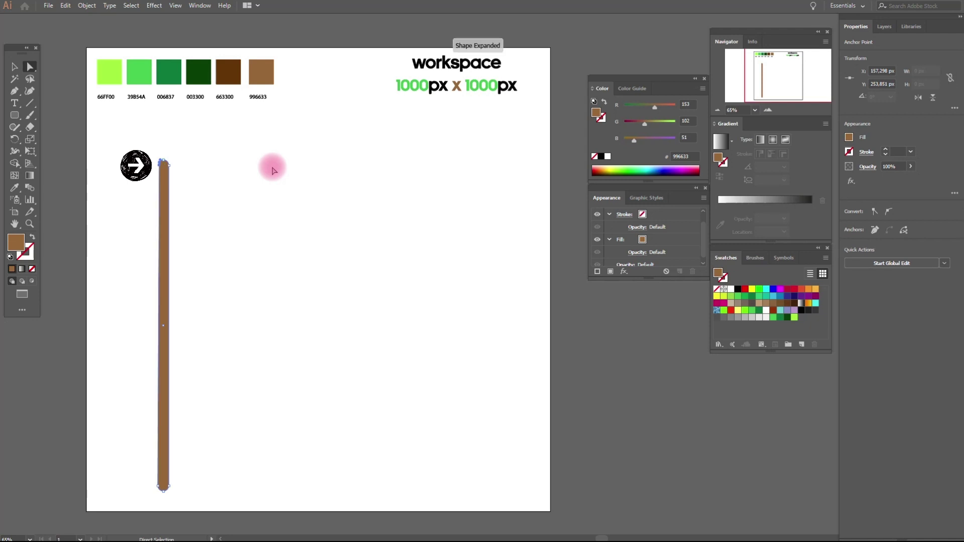
click(169, 165)
key(Left)
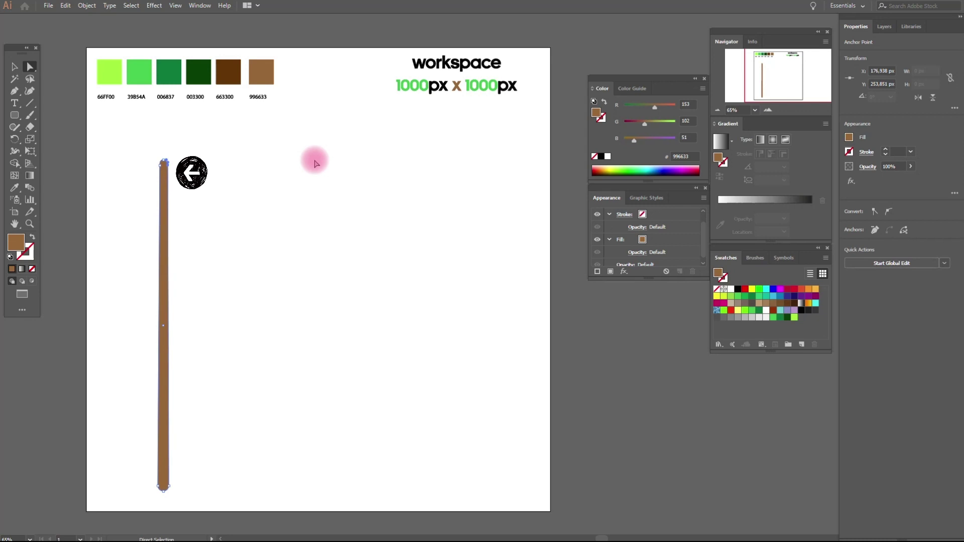
click(15, 67)
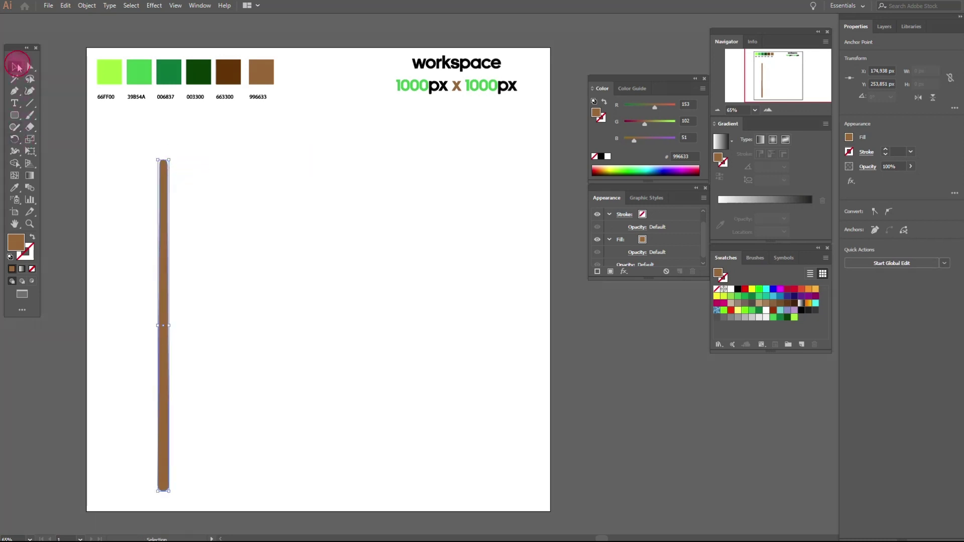
click(101, 115)
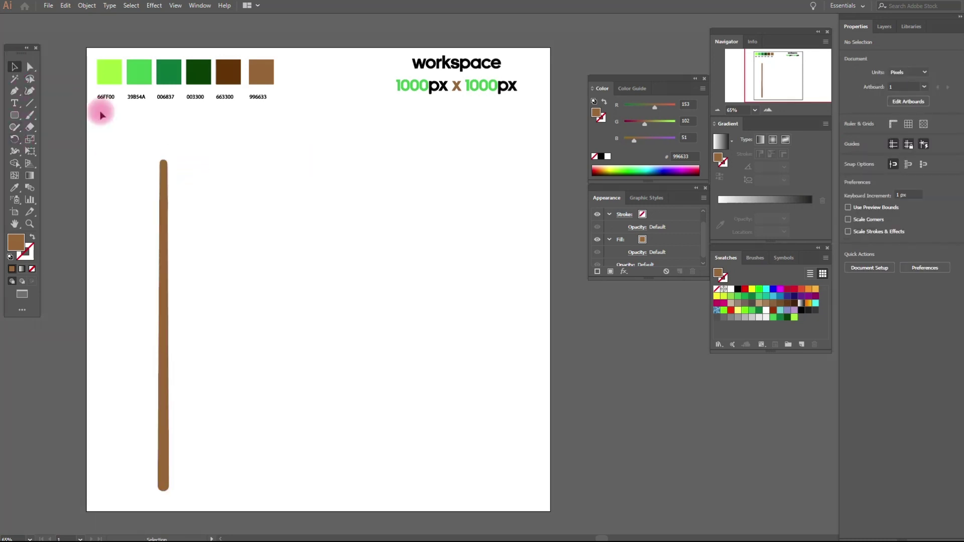
Convert the brown bar to a gradient mesh with 3 rows, 3 columns, Flat appearance and 100% highlight
click(162, 167)
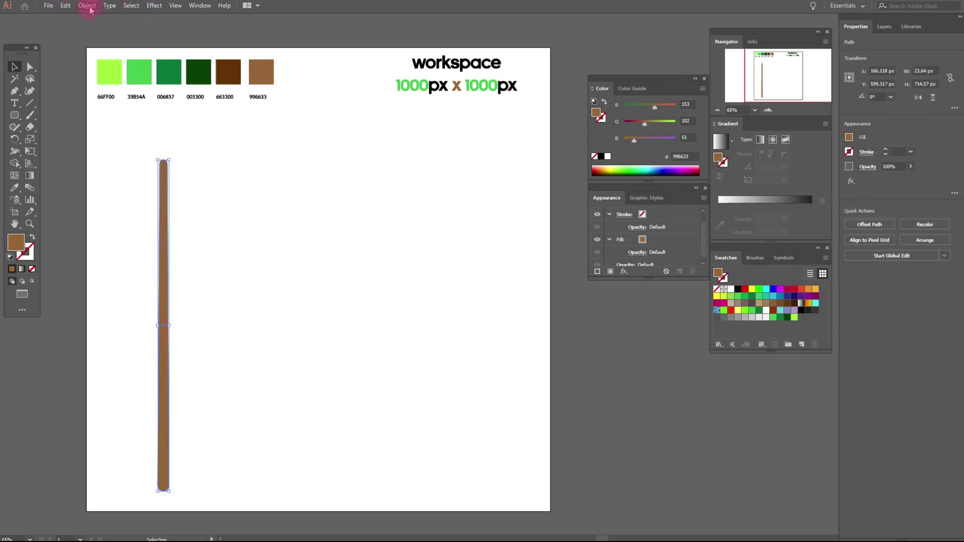
click(88, 5)
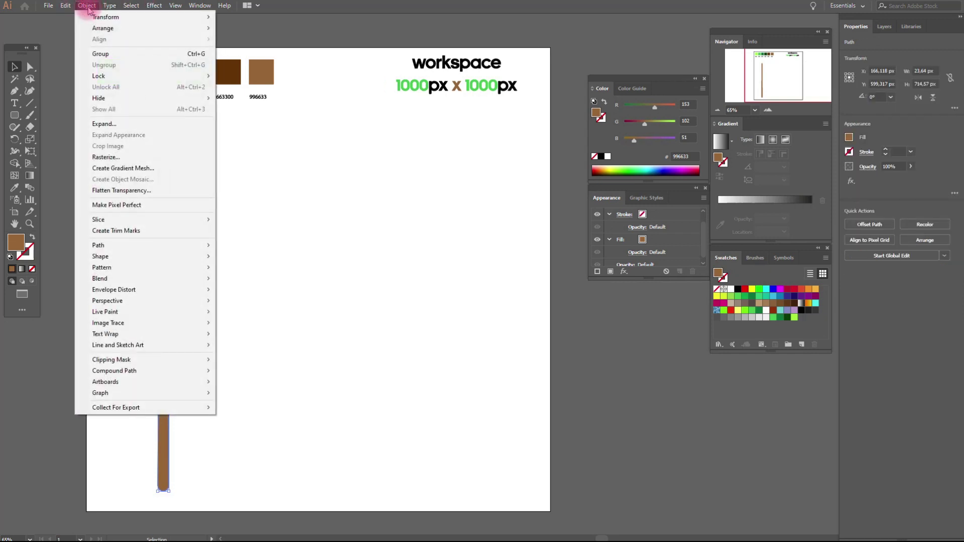
click(133, 168)
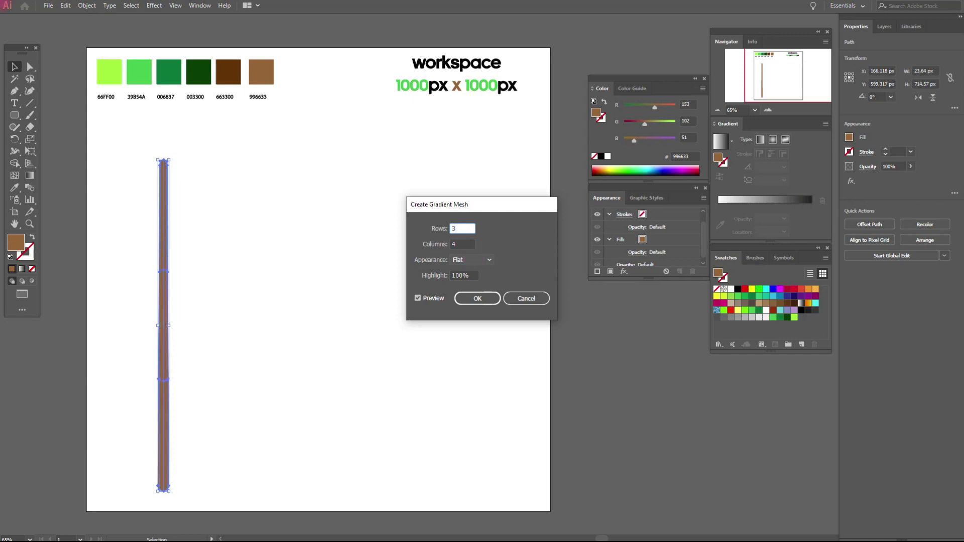
click(469, 243)
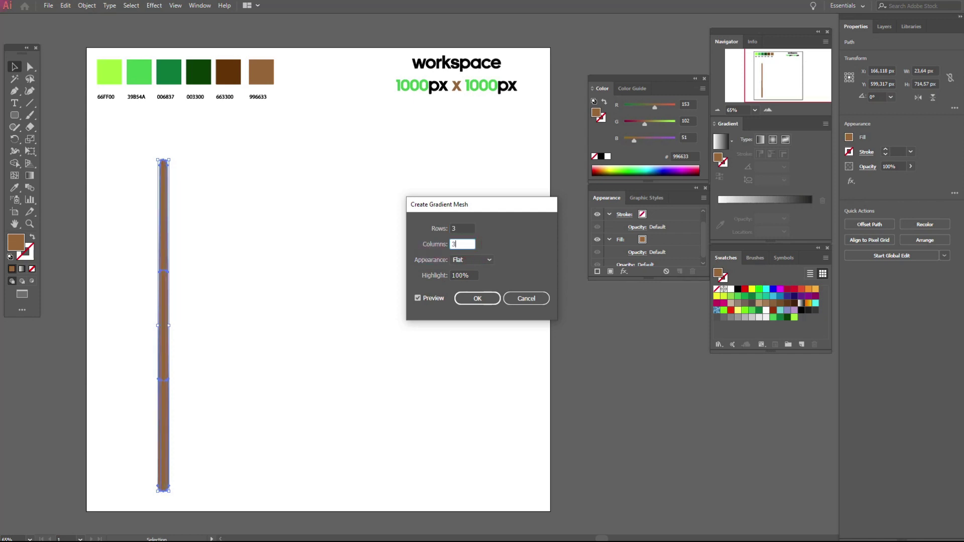
text(3)
click(476, 300)
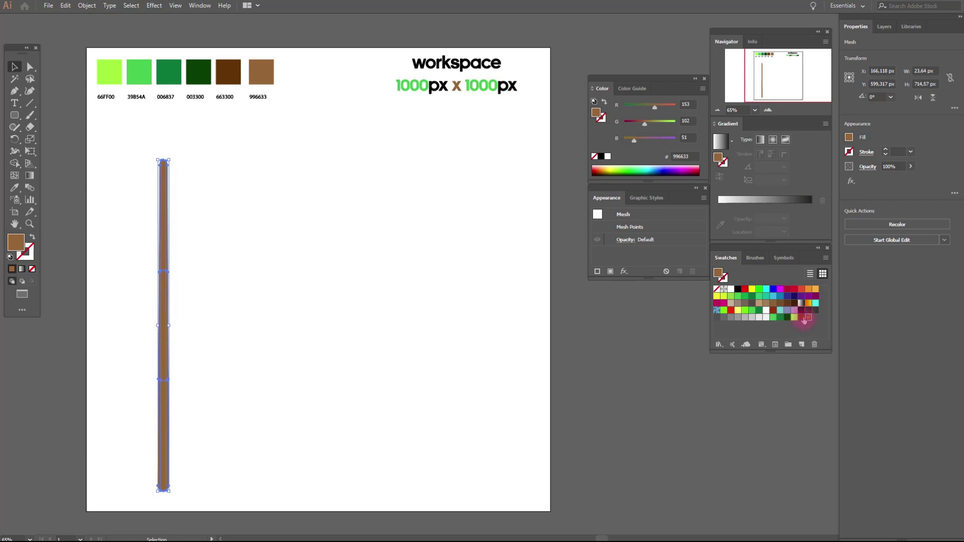
Apply the dark brown swatch to the mesh points at the bar's upper part and bottom end, and deselect it
click(161, 272)
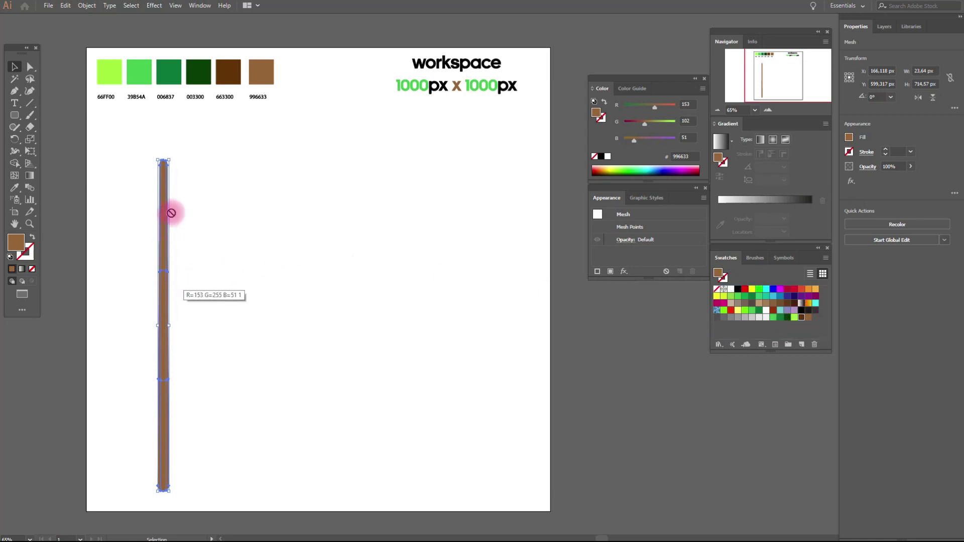
click(165, 176)
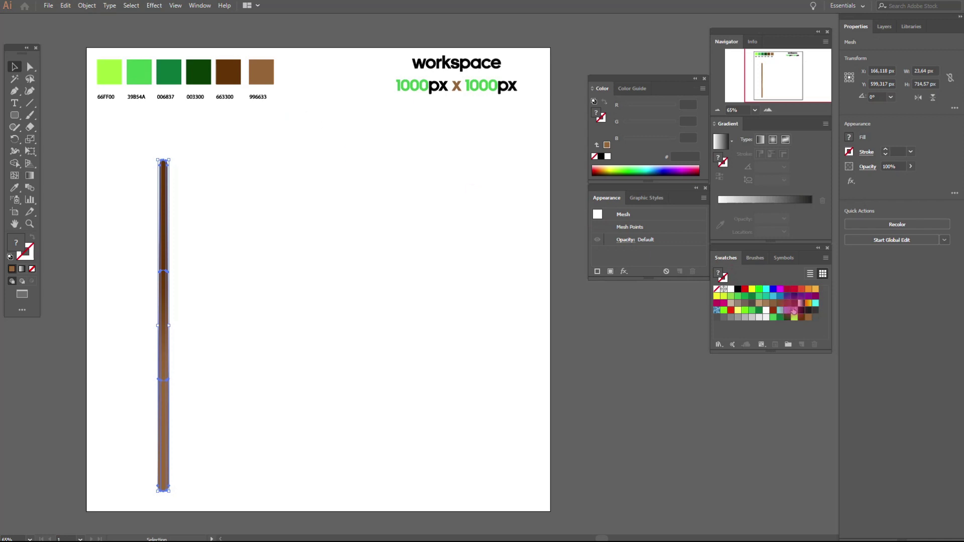
drag(804, 321, 162, 493)
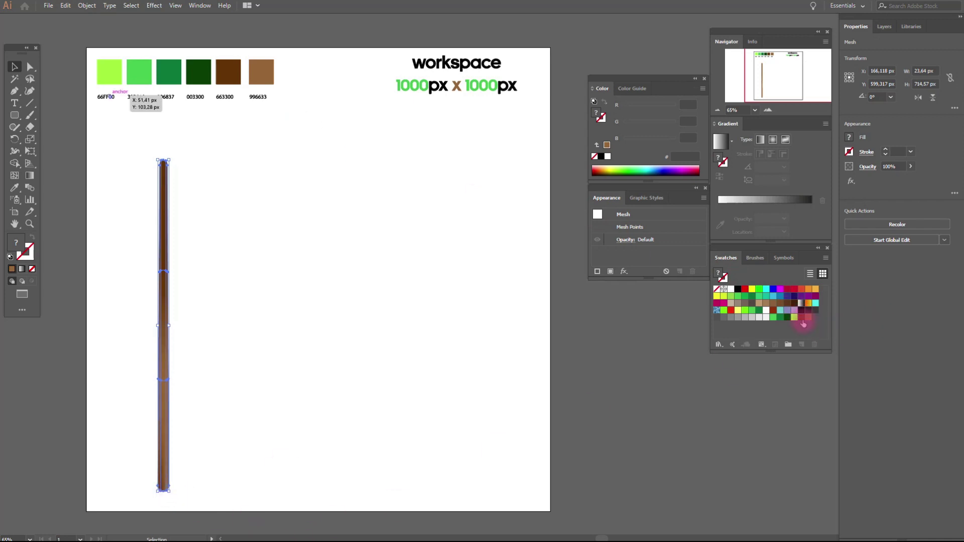
drag(799, 320, 162, 489)
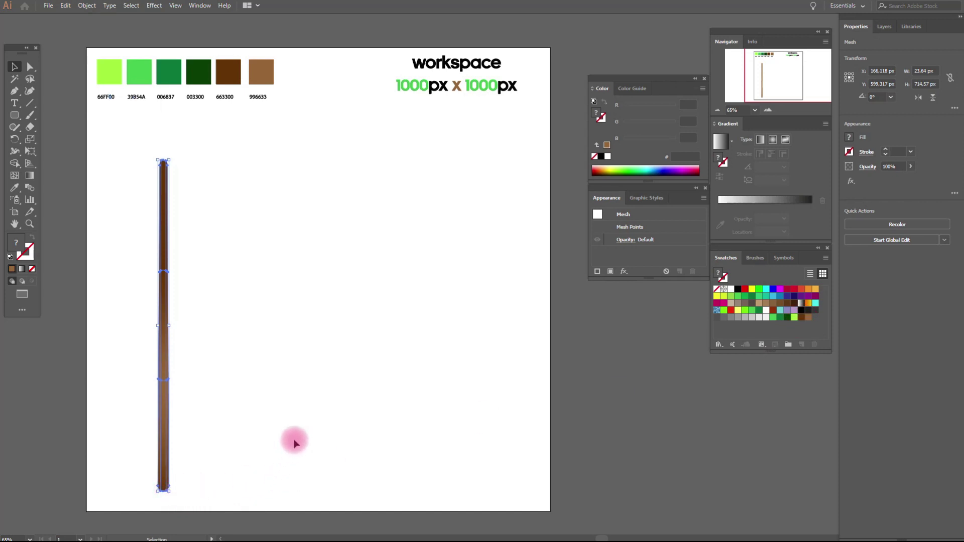
click(297, 427)
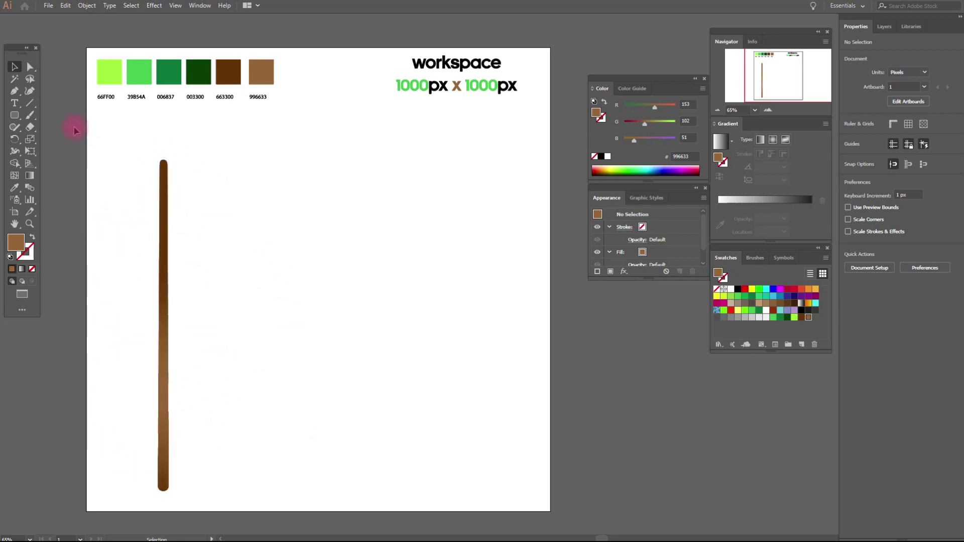
Draw a tall ellipse about 48 × 627 px beside the brown bar and narrow it to about 37 px wide
drag(22, 122, 56, 141)
drag(253, 173, 277, 463)
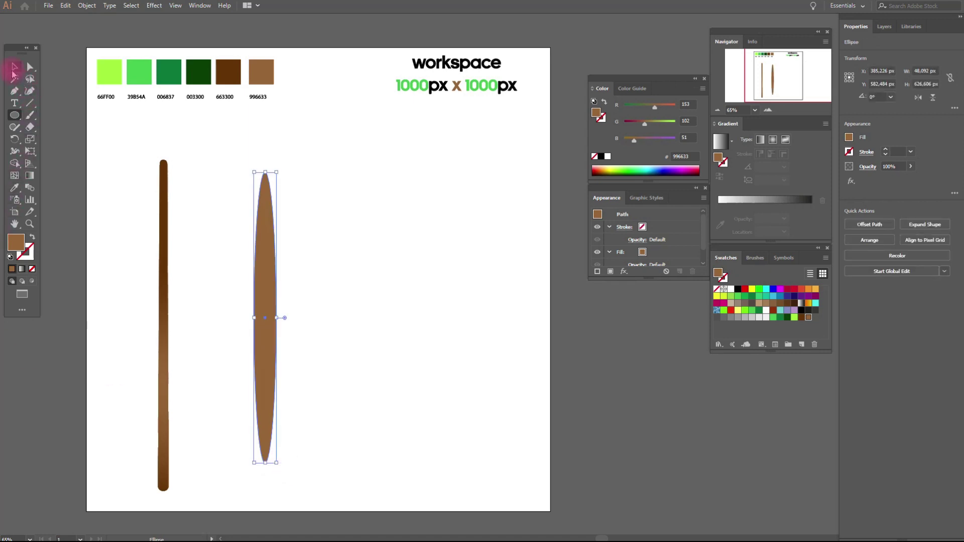
click(14, 68)
drag(277, 317, 271, 317)
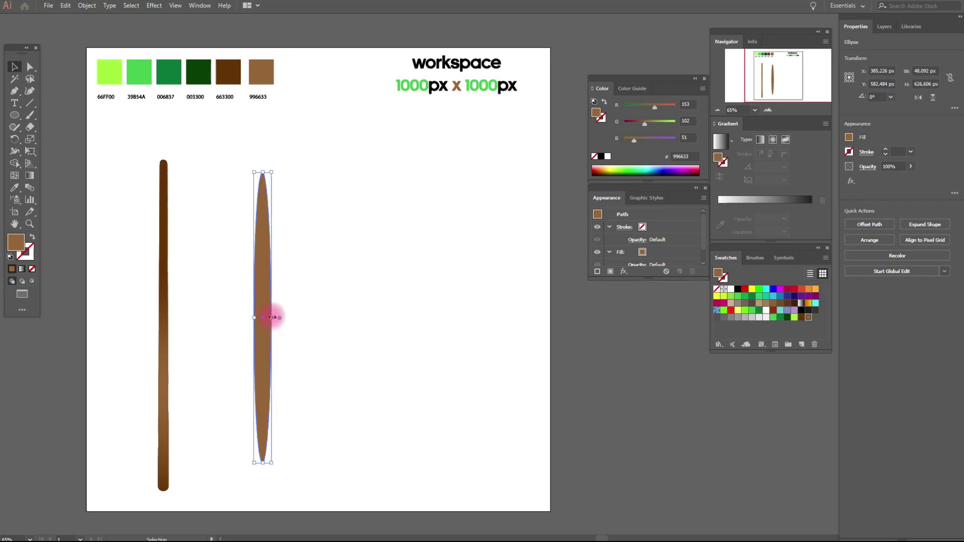
Convert the narrow ellipse to a gradient mesh with 4 rows, 4 columns, Flat appearance and 100% highlight
click(87, 5)
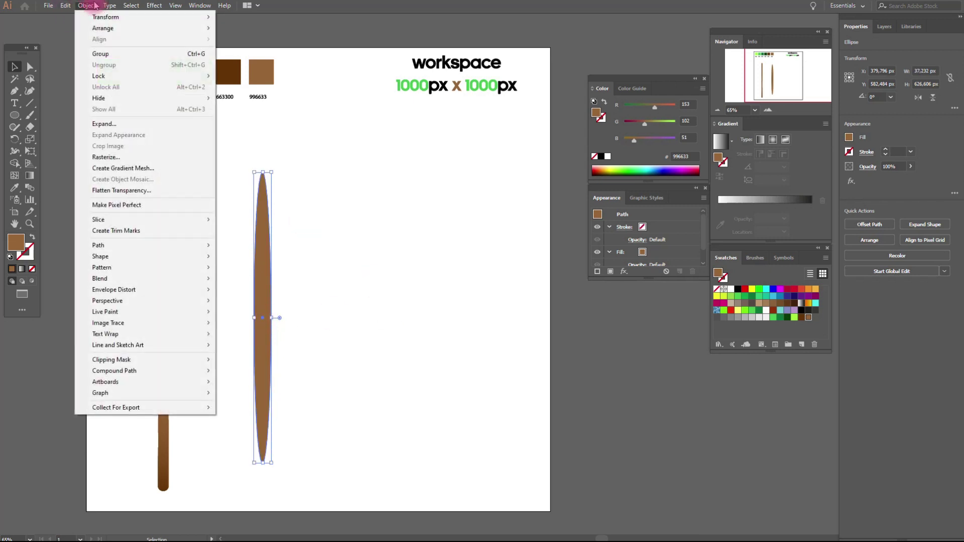
click(151, 166)
text(4)
click(454, 244)
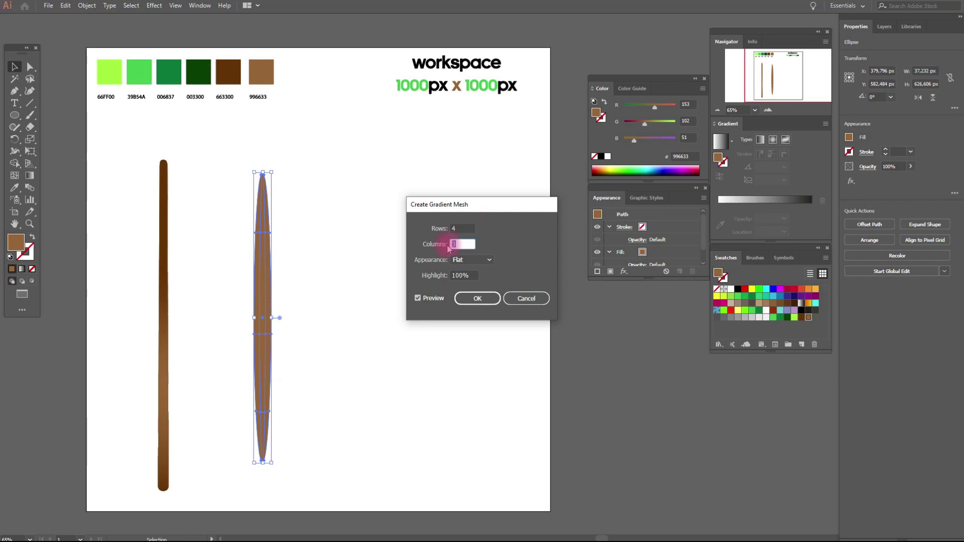
click(480, 297)
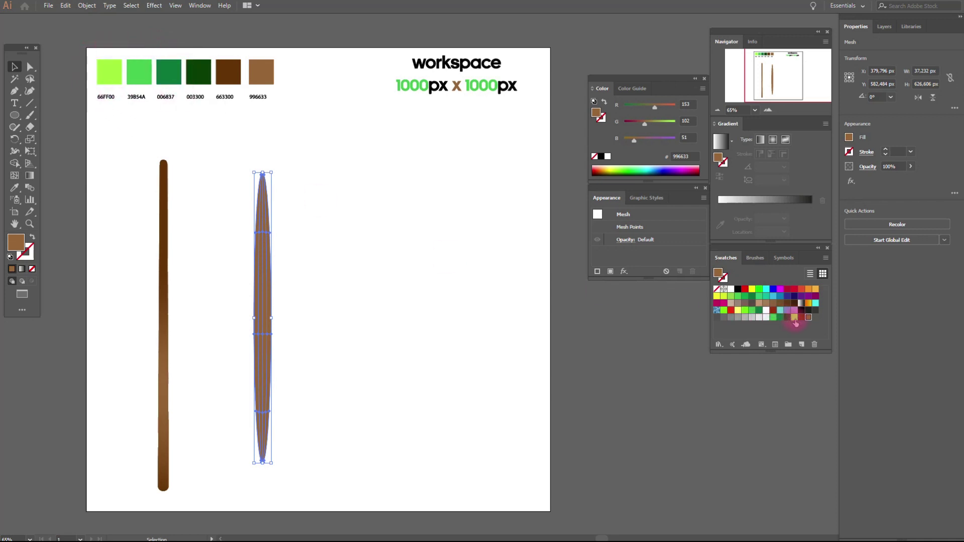
Fill the ellipse mesh with bright green 99FF33 and apply medium green to the center and right-of-center mesh points in its upper and middle rows
click(795, 317)
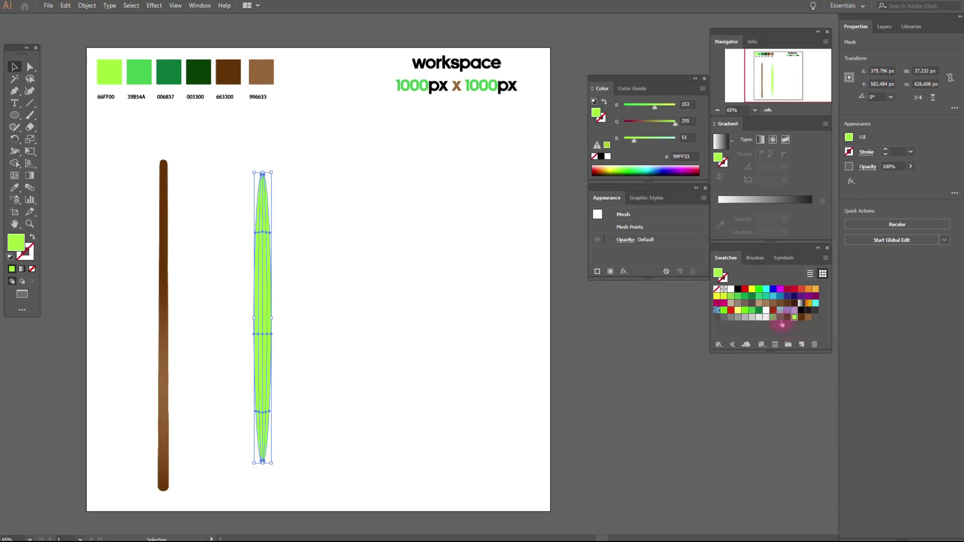
drag(781, 321, 263, 232)
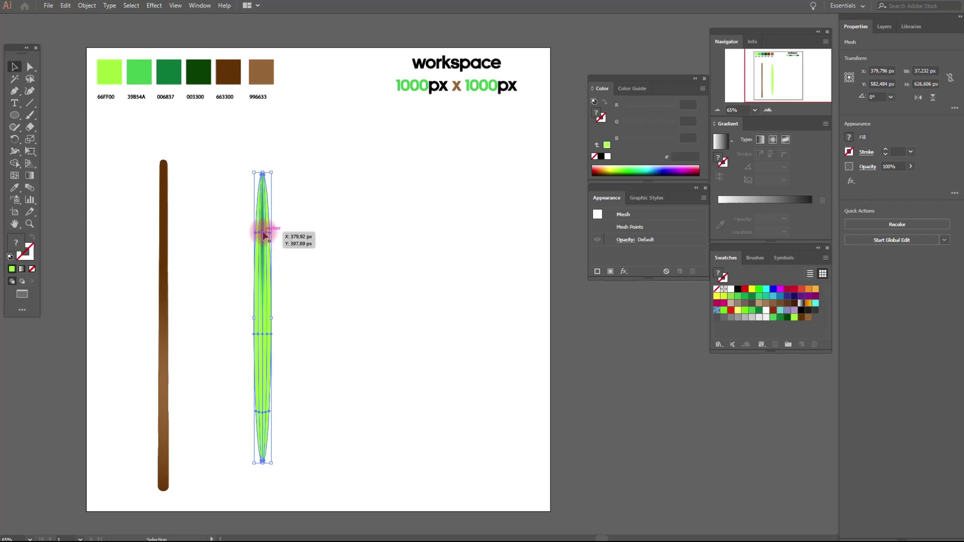
drag(774, 320, 263, 232)
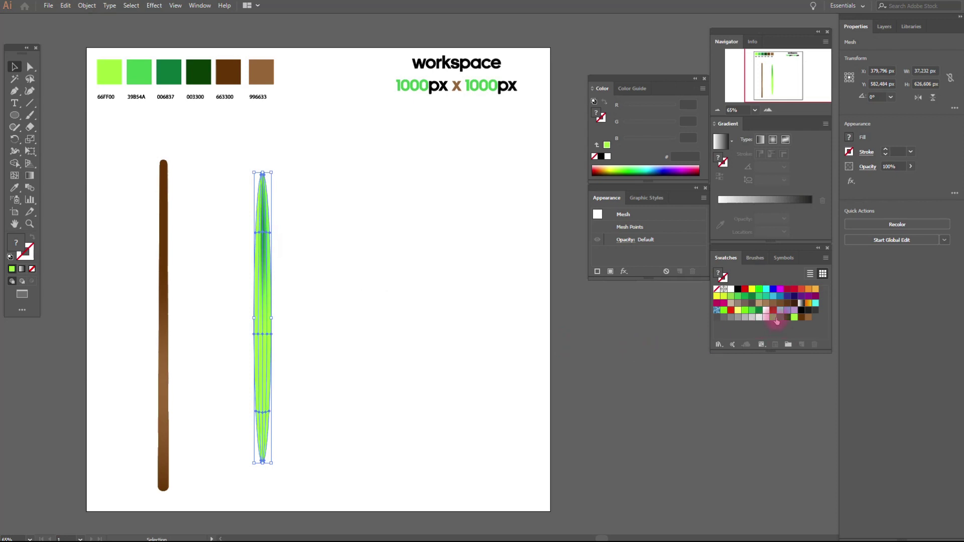
drag(774, 317, 262, 233)
click(327, 243)
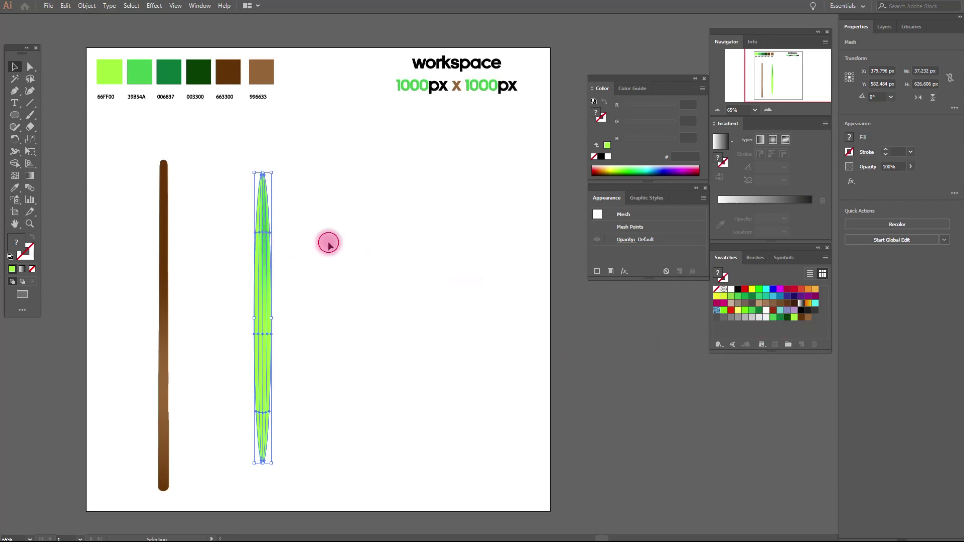
click(269, 277)
drag(773, 319, 263, 335)
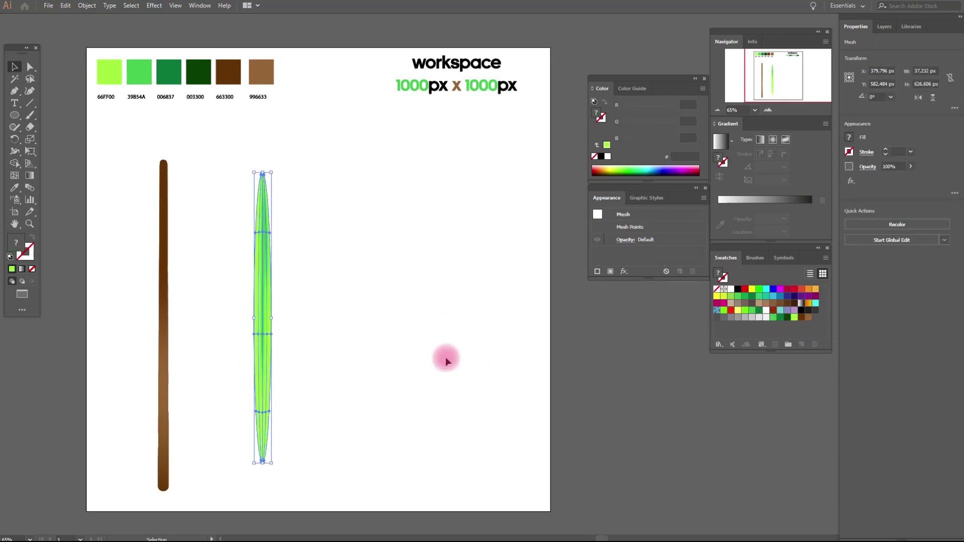
drag(705, 320, 267, 334)
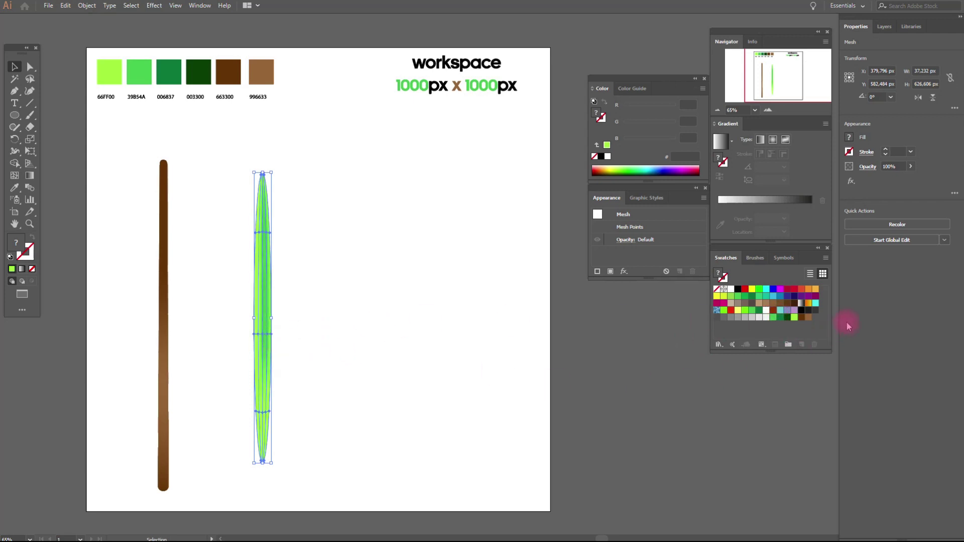
Apply the darker green swatch to the center and right-of-center mesh points in the ellipse's lower row, and deselect it
drag(805, 317, 262, 414)
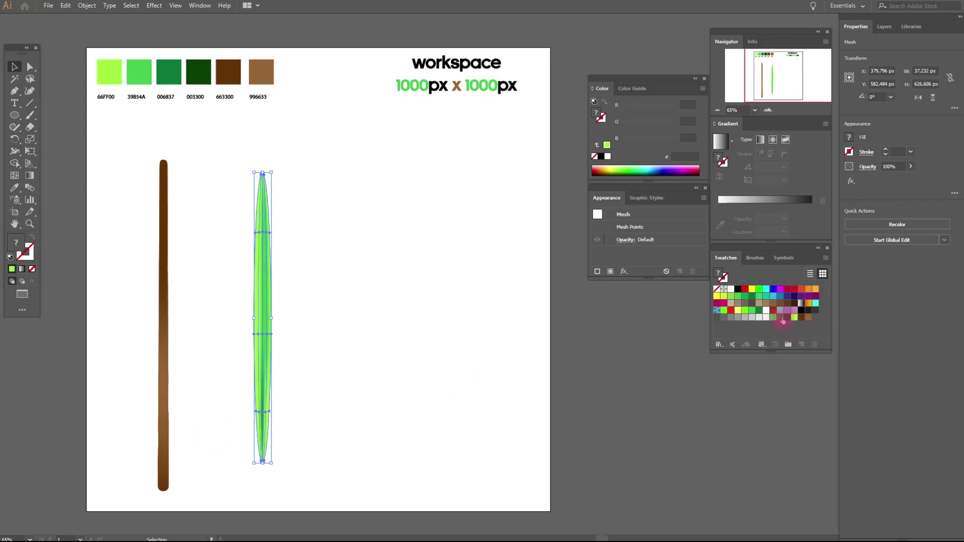
drag(781, 319, 266, 415)
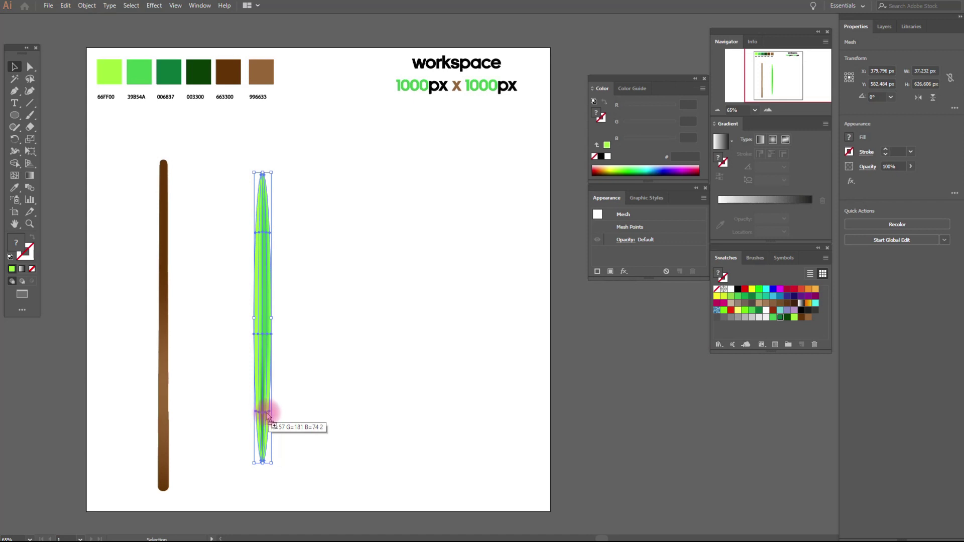
drag(267, 414, 266, 414)
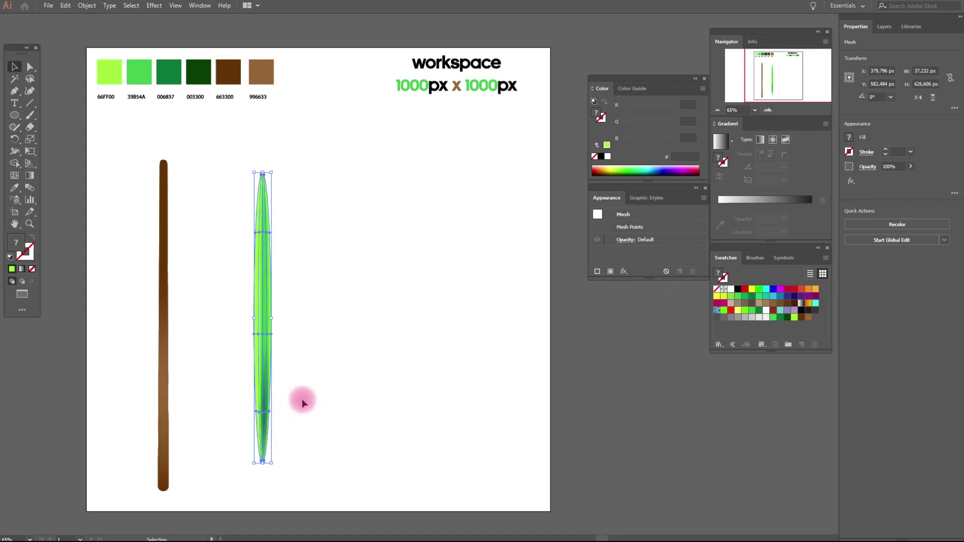
click(302, 399)
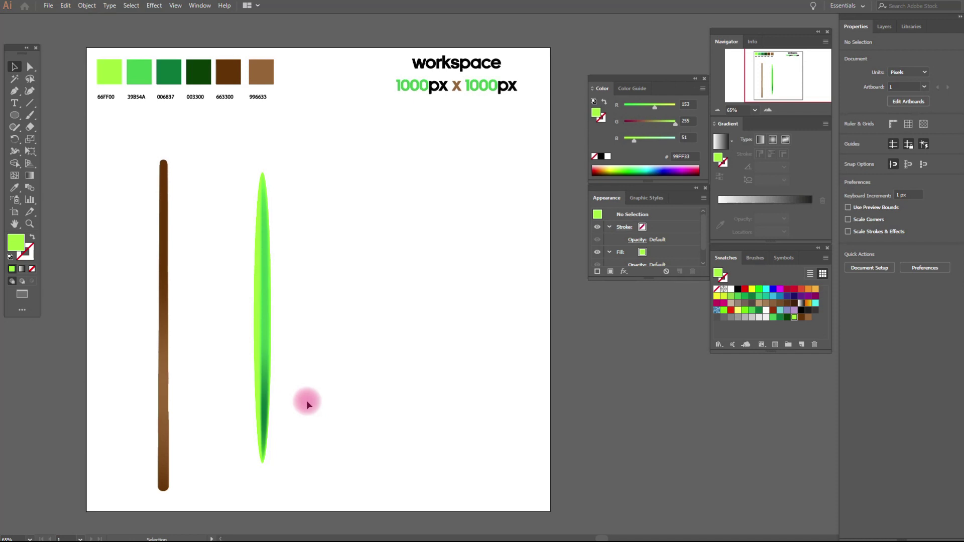
Duplicate the bright green leaf mesh and place the copy beside the original at the same height
drag(216, 259, 306, 277)
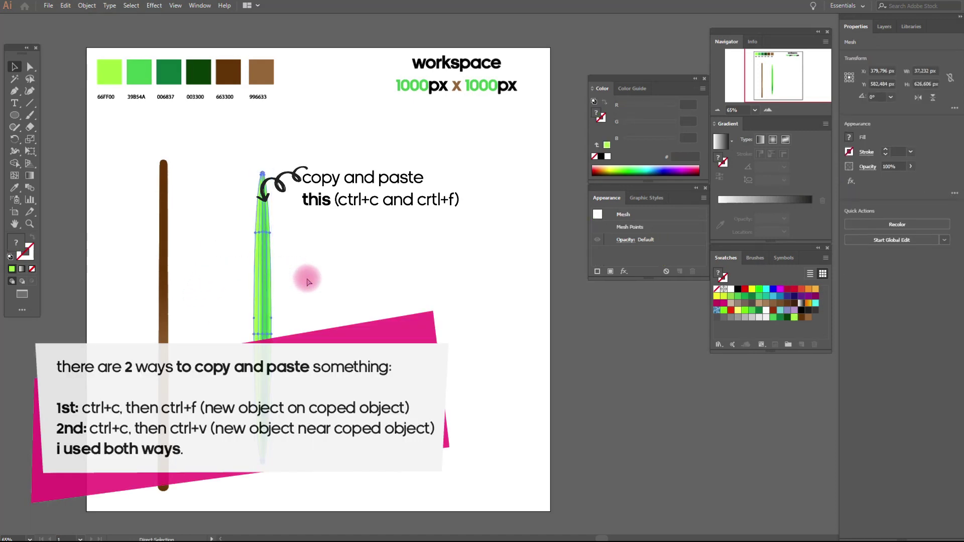
key(ctrl+c)
key(ctrl+v)
drag(458, 250, 317, 295)
click(360, 287)
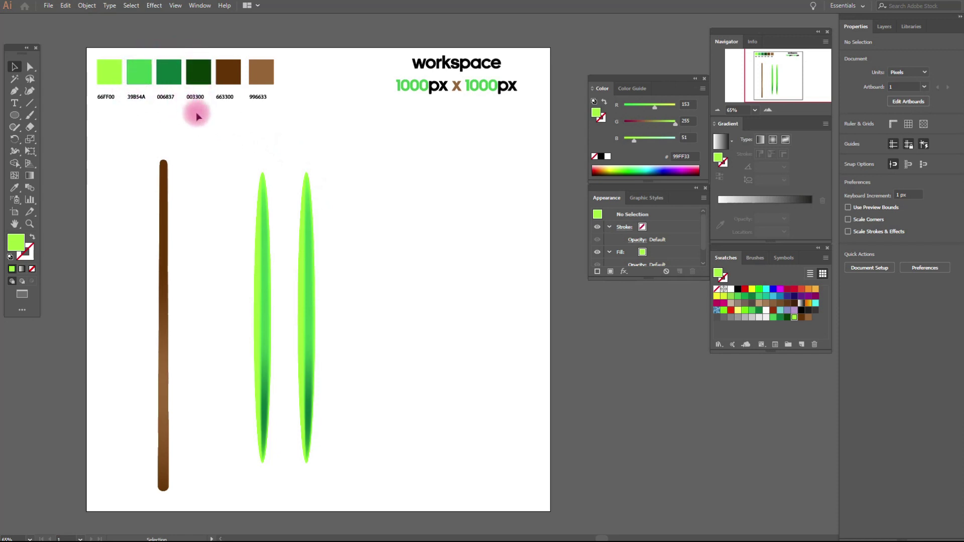
Fill the copied leaf with green 39B54A and apply dark green 006837 to its center and right-of-center mesh points in the upper and middle rows
click(306, 201)
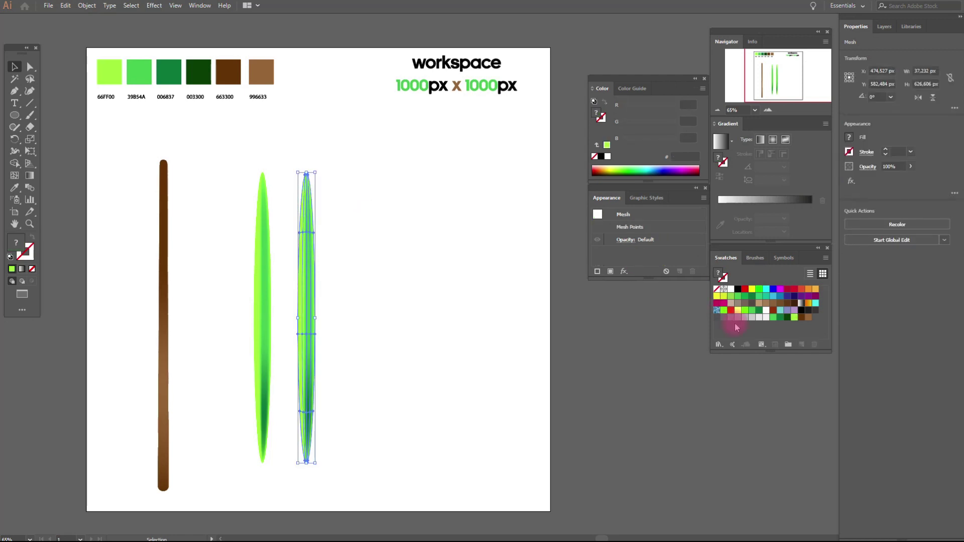
click(774, 317)
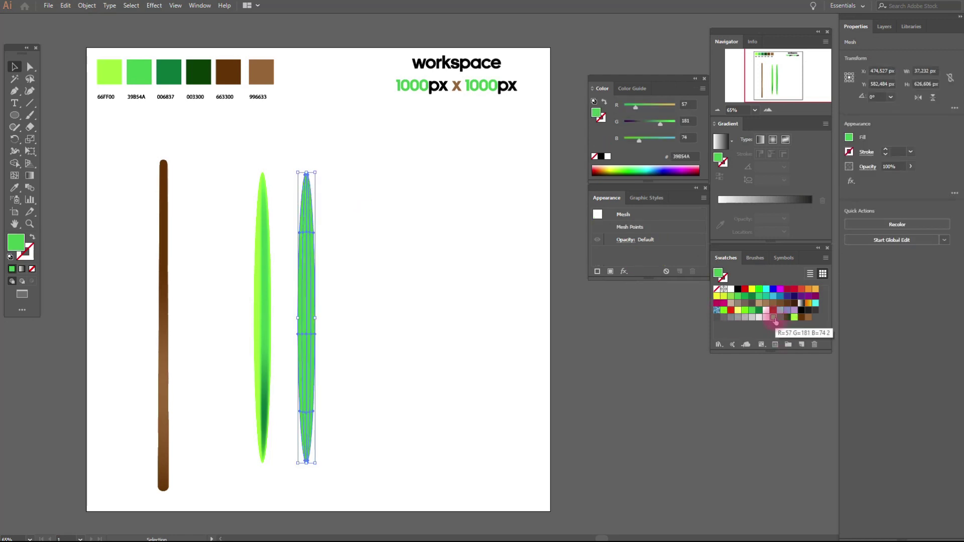
drag(781, 317, 306, 233)
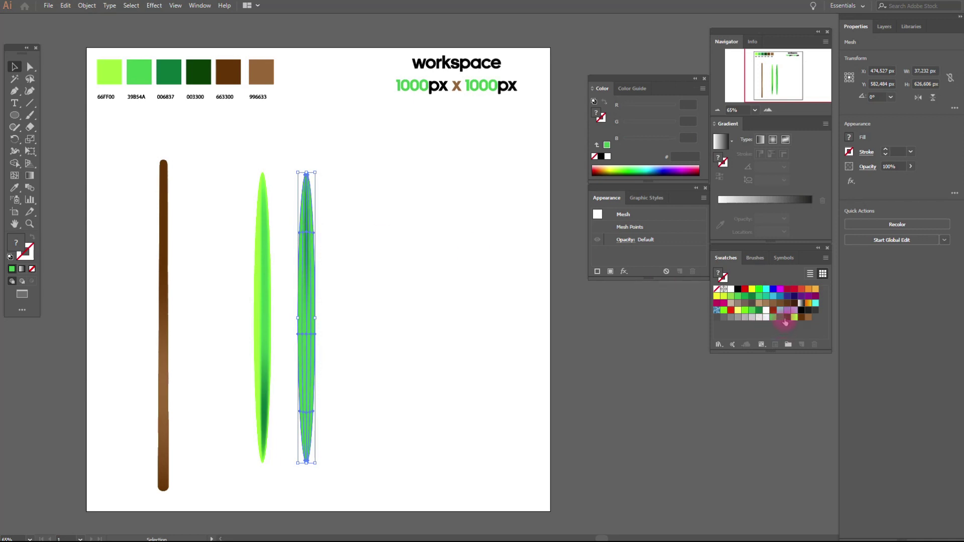
drag(782, 318, 308, 334)
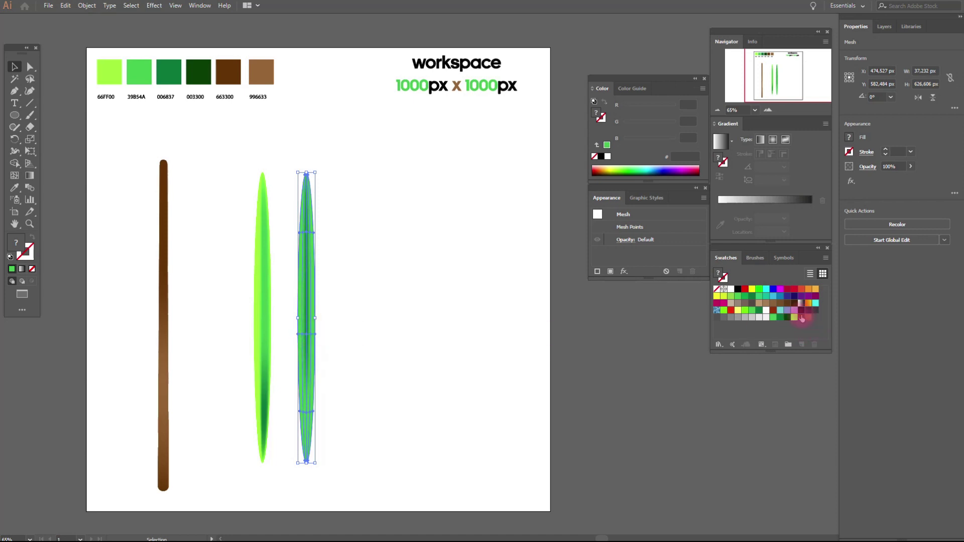
drag(781, 318, 311, 235)
drag(785, 320, 312, 339)
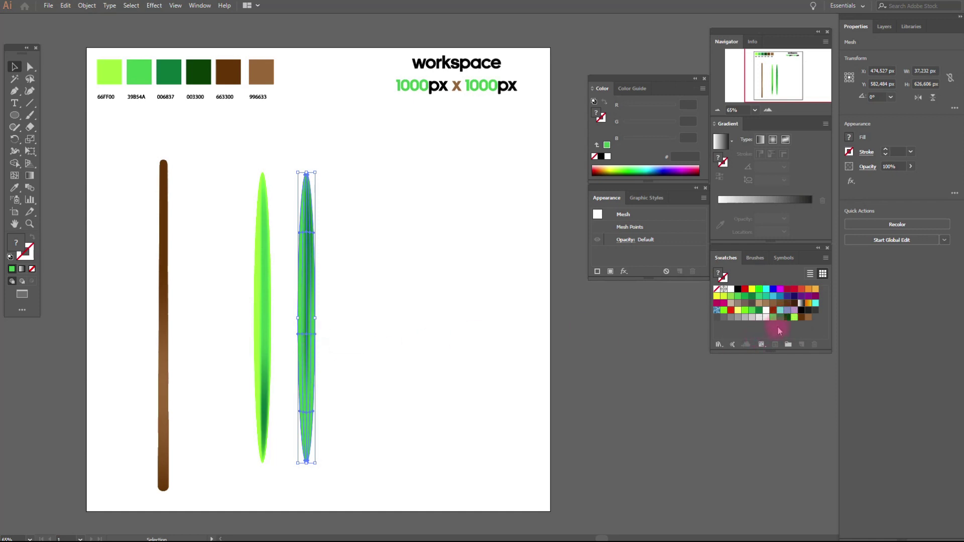
click(781, 318)
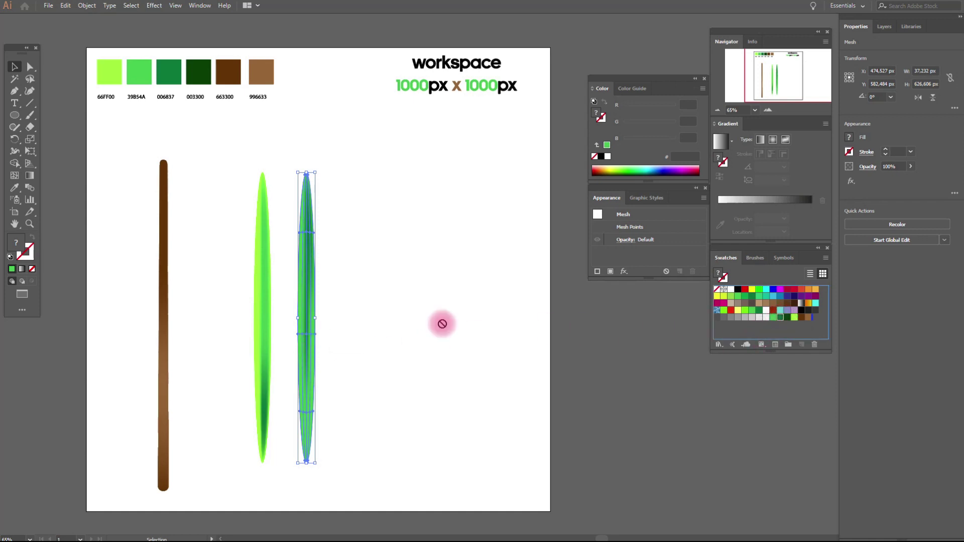
click(312, 335)
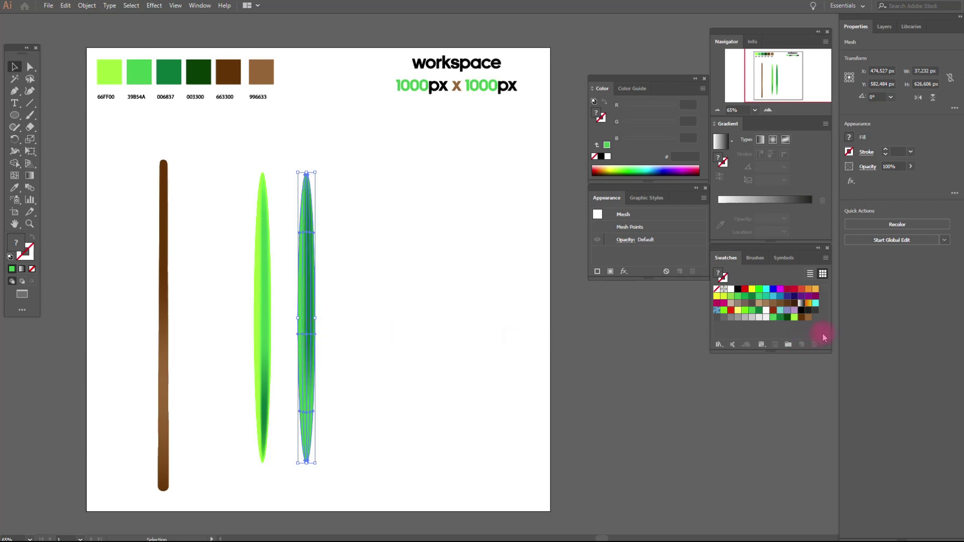
Apply the darkest green 003300 to the center and right-of-center mesh points in the copied leaf's lower row, and deselect it
drag(782, 322, 687, 360)
drag(783, 317, 785, 322)
click(307, 416)
click(746, 338)
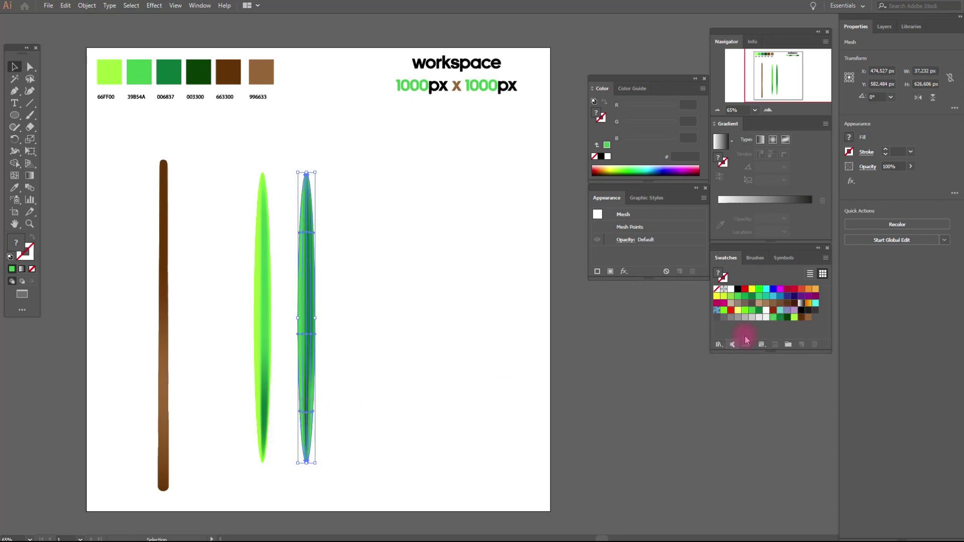
drag(790, 322, 312, 416)
click(349, 409)
Darken the bottom tip mesh points, using 006837 on the bright leaf and 003300 on the darker leaf
click(29, 224)
click(384, 390)
click(444, 271)
click(445, 272)
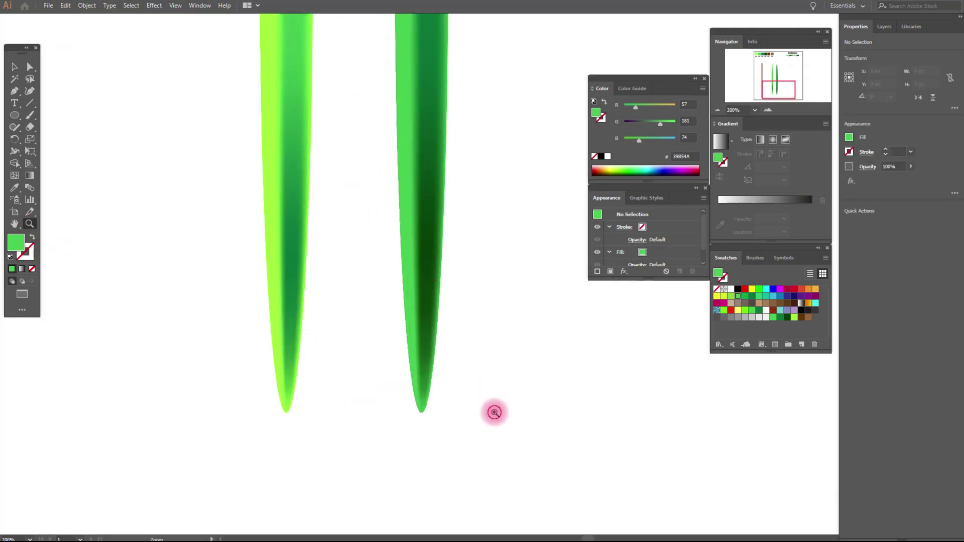
click(494, 412)
click(14, 68)
click(172, 160)
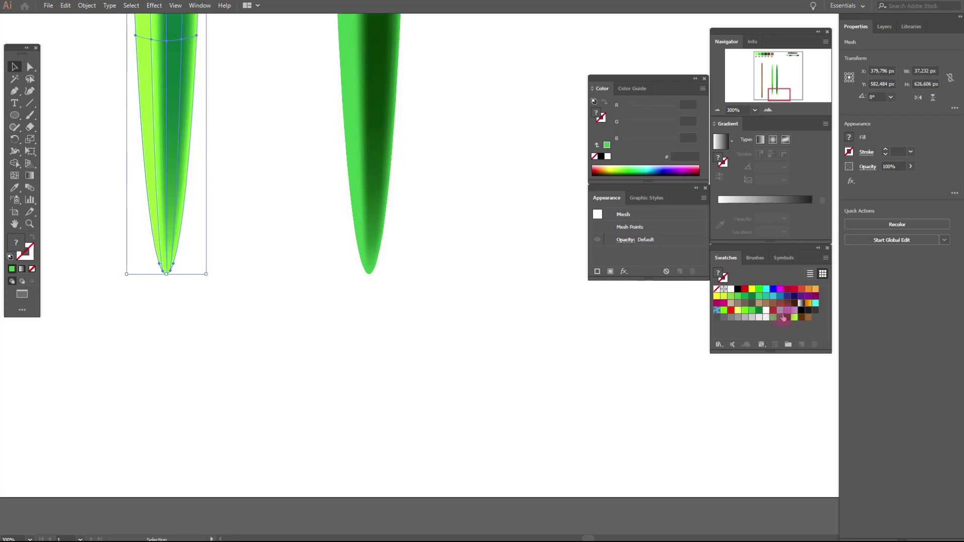
drag(781, 319, 167, 273)
click(368, 261)
drag(787, 318, 374, 274)
click(290, 286)
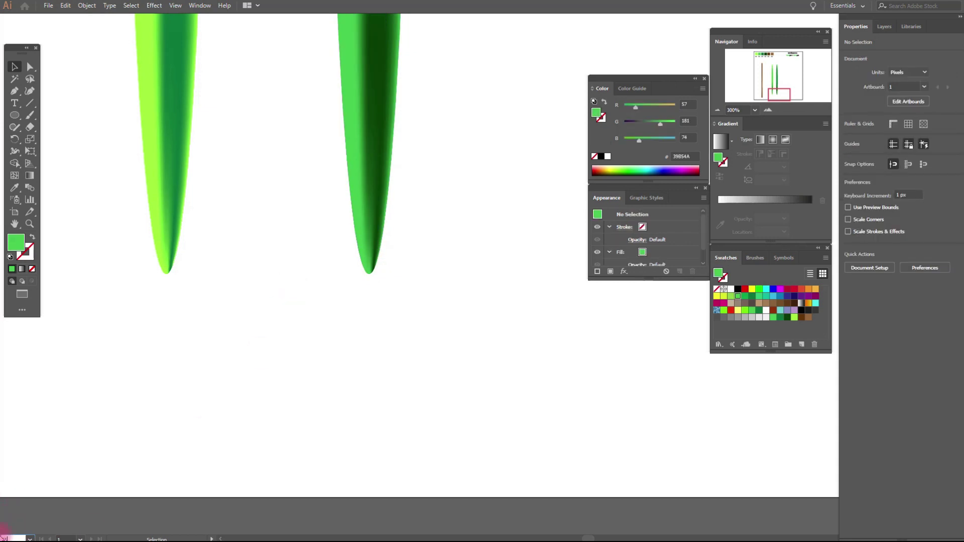
Duplicate both straight leaves and place the copies beside the originals
text(65)
key(Return)
click(16, 223)
drag(351, 219, 246, 368)
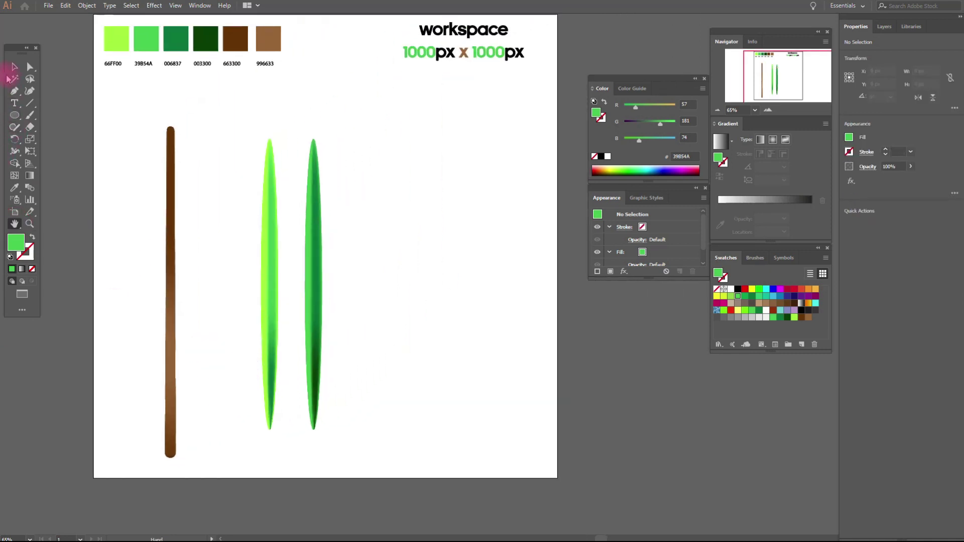
drag(247, 118, 374, 426)
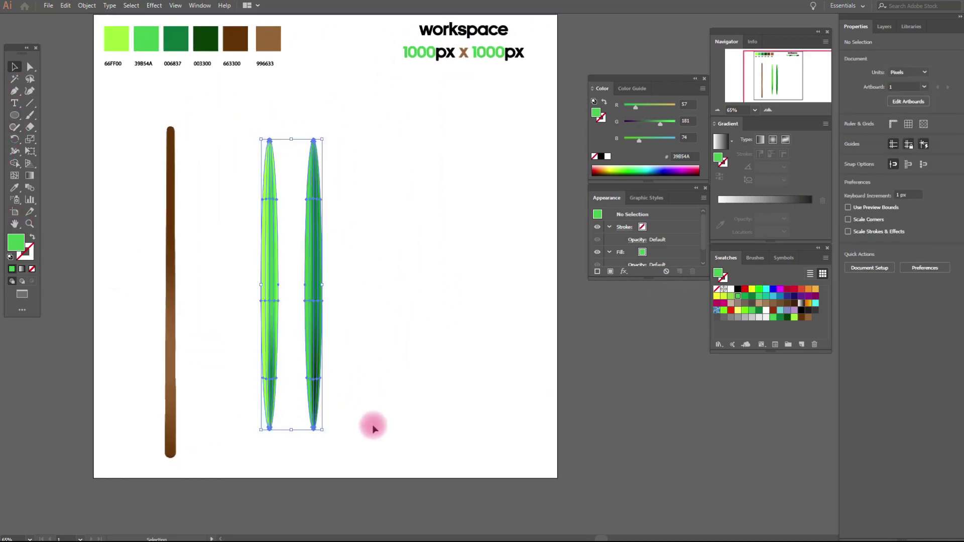
key(ctrl+c)
key(ctrl+v)
drag(453, 281, 366, 287)
click(569, 335)
Bend the copied dark leaf with a vertical Arc warp of 28% and expand its appearance
click(420, 309)
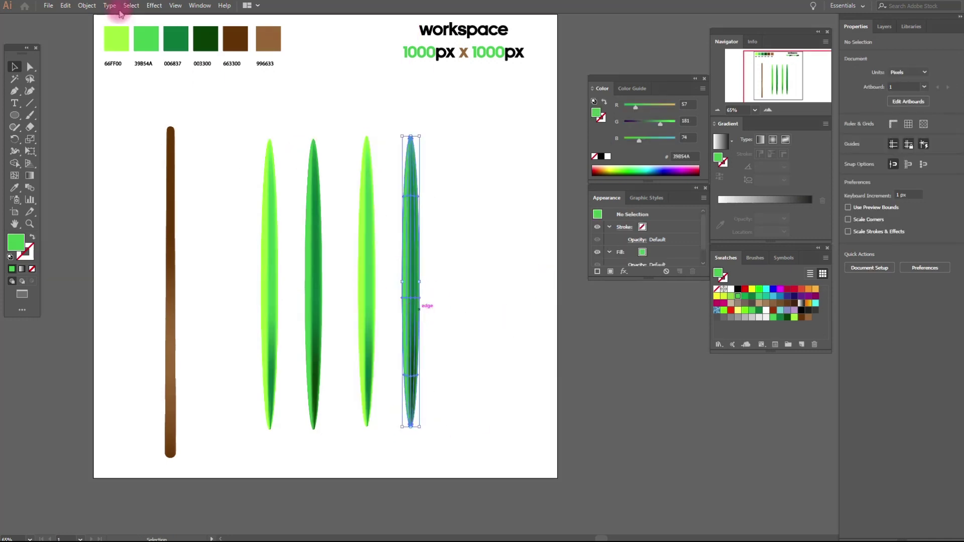
click(160, 4)
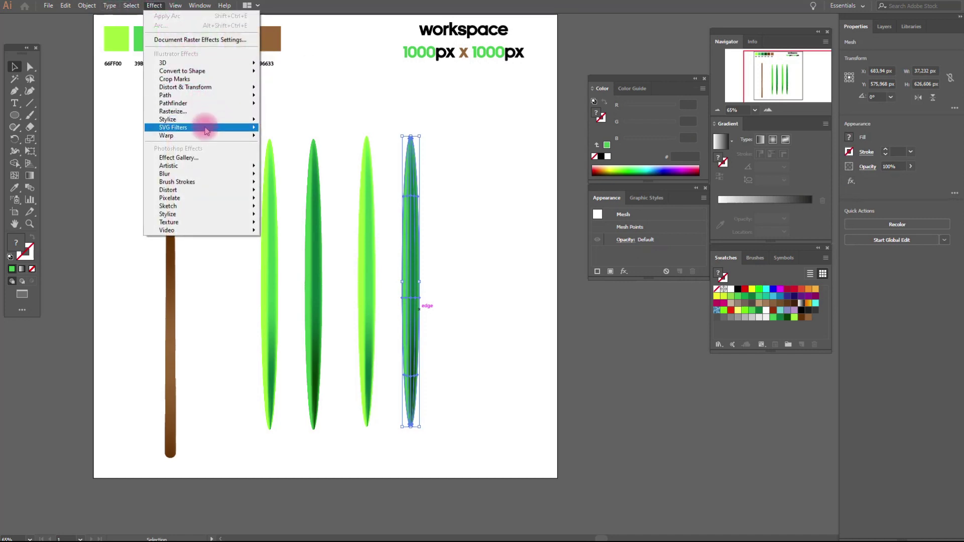
mouse_move(211, 136)
click(288, 139)
click(562, 314)
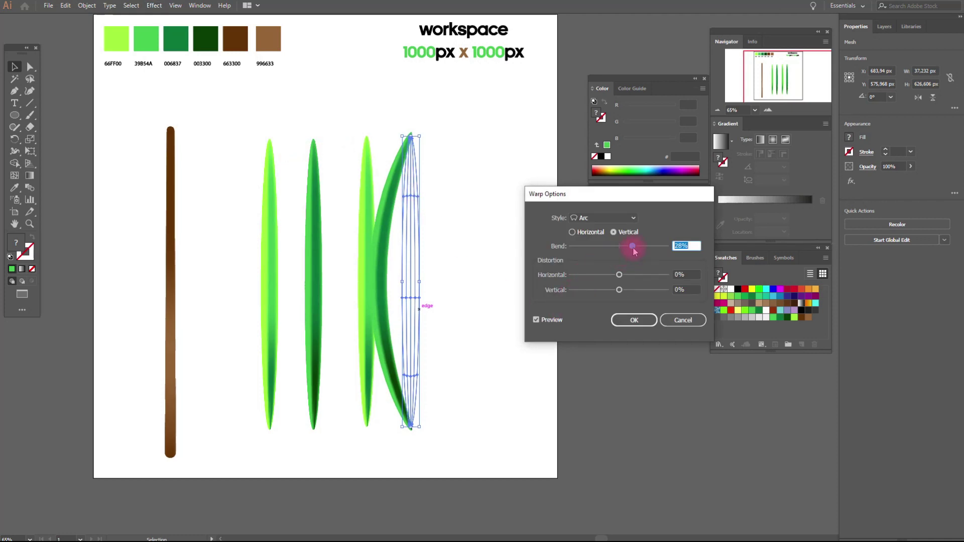
click(634, 320)
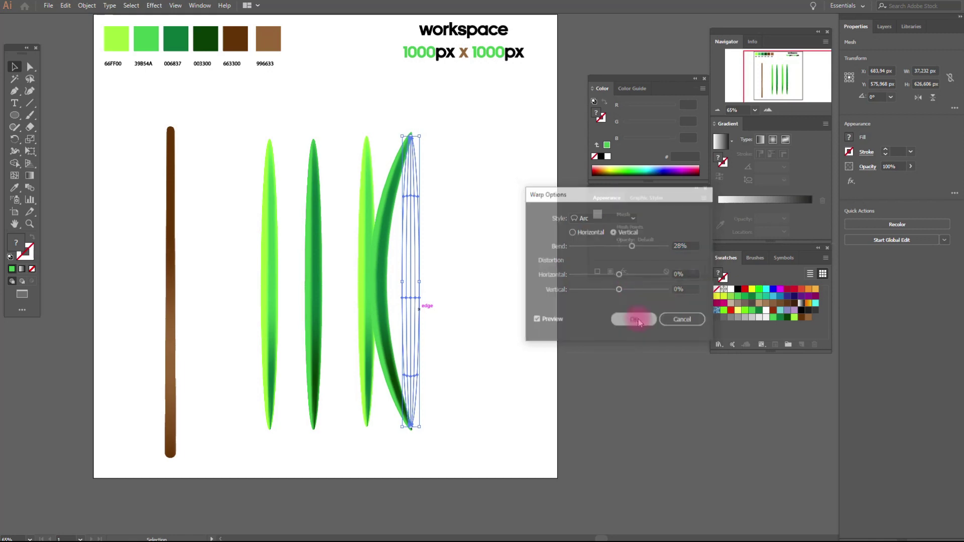
click(84, 5)
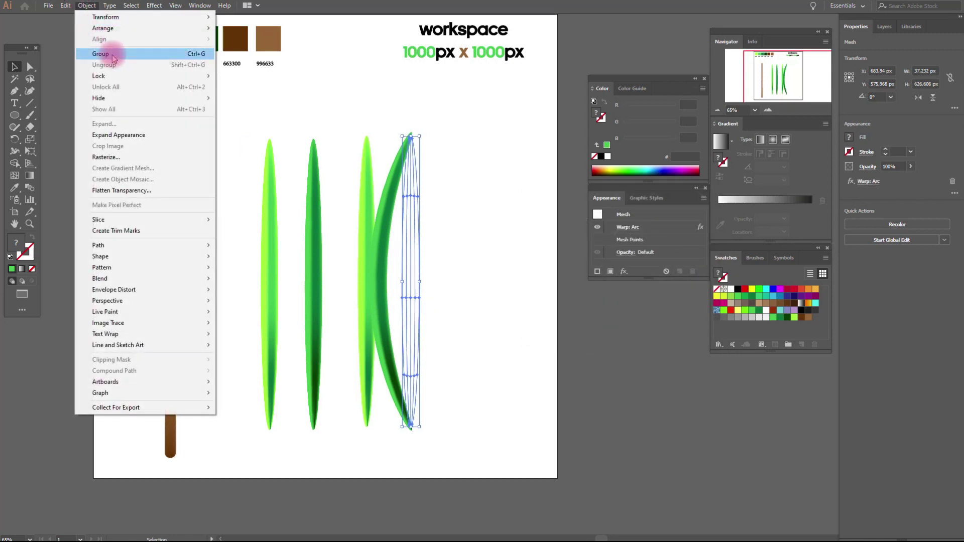
click(120, 135)
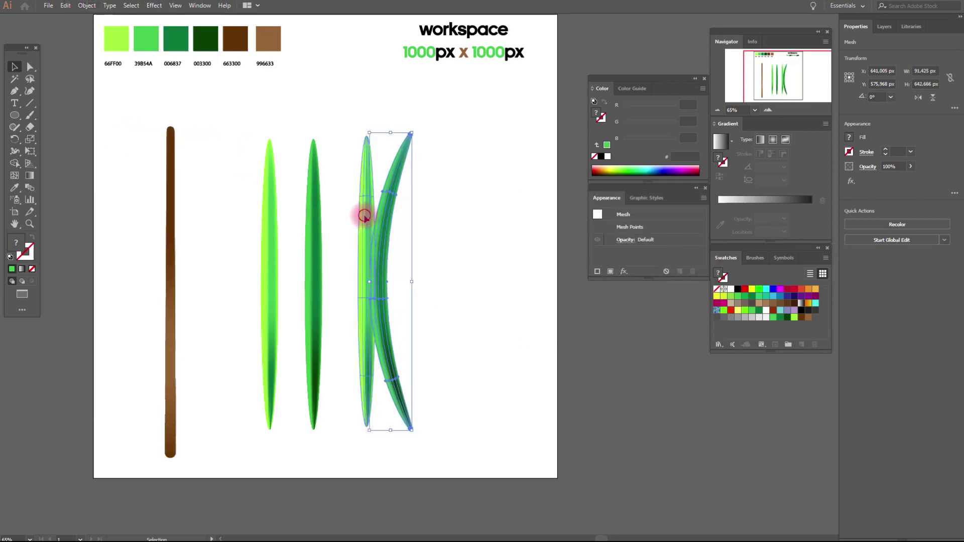
Move the copied bright leaf clear of the curved one, apply the same vertical 28% Arc warp and expand its appearance
drag(364, 216, 489, 222)
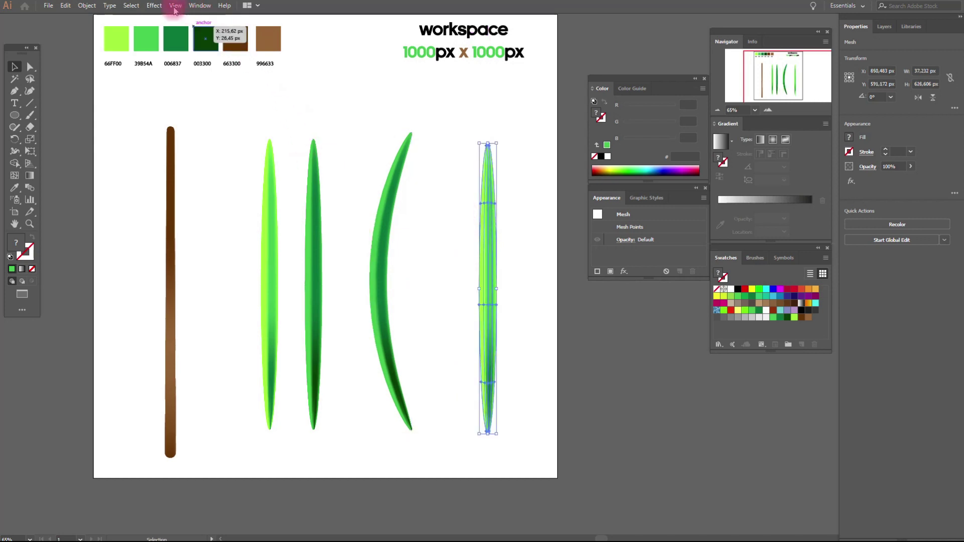
click(155, 5)
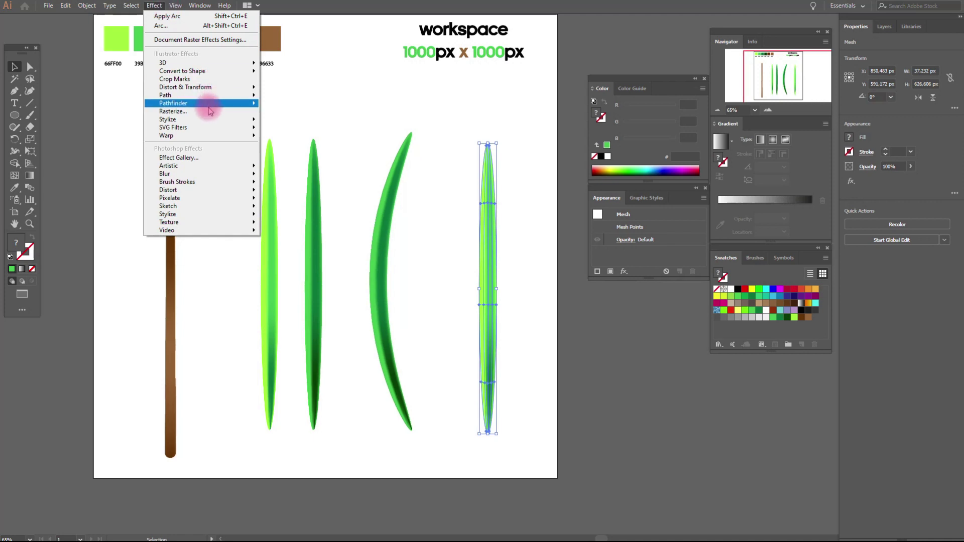
mouse_move(215, 135)
click(298, 138)
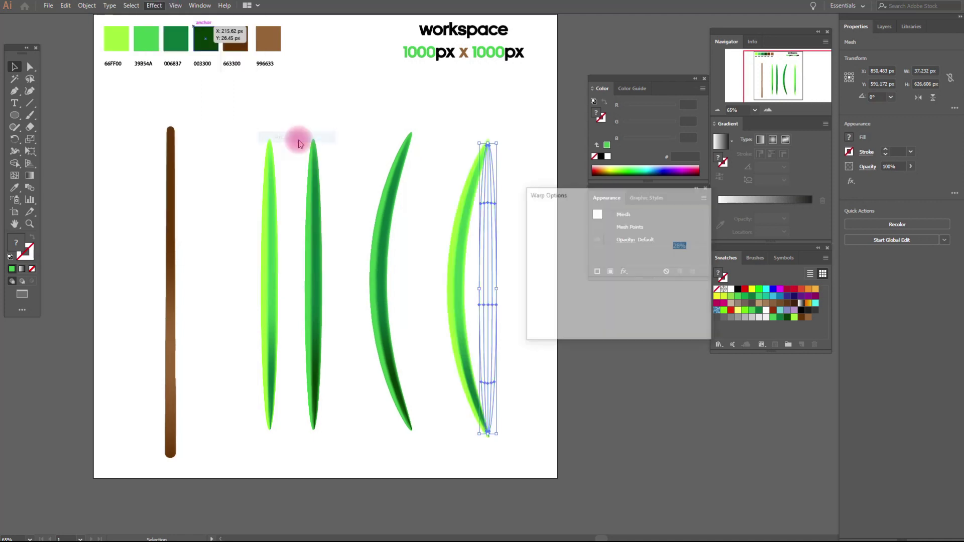
click(634, 322)
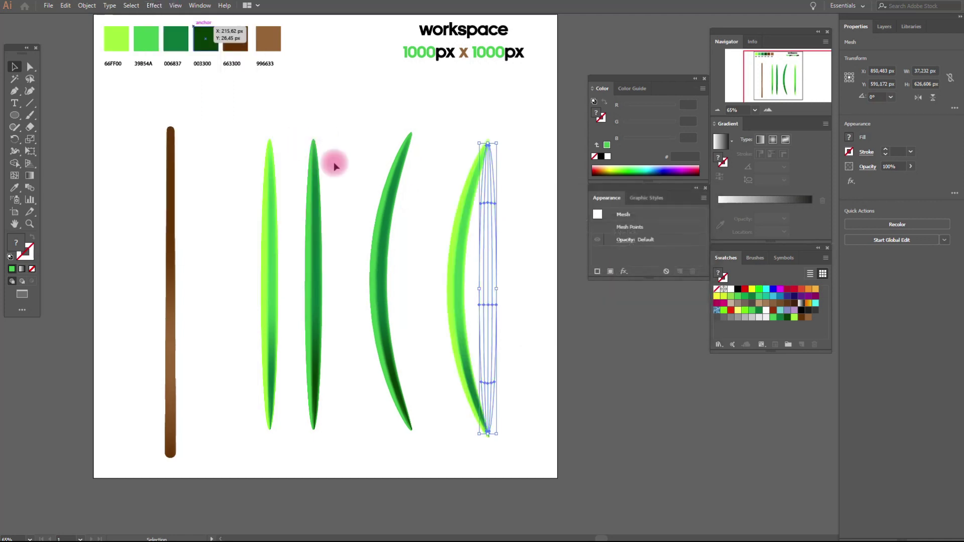
click(86, 6)
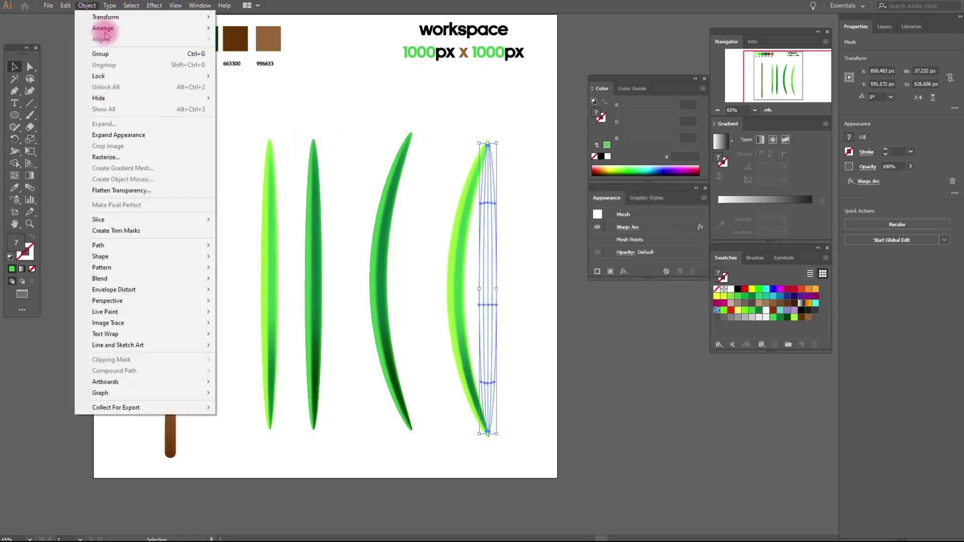
click(113, 134)
Scale down all four leaves together and place them beneath the workspace text
click(395, 232)
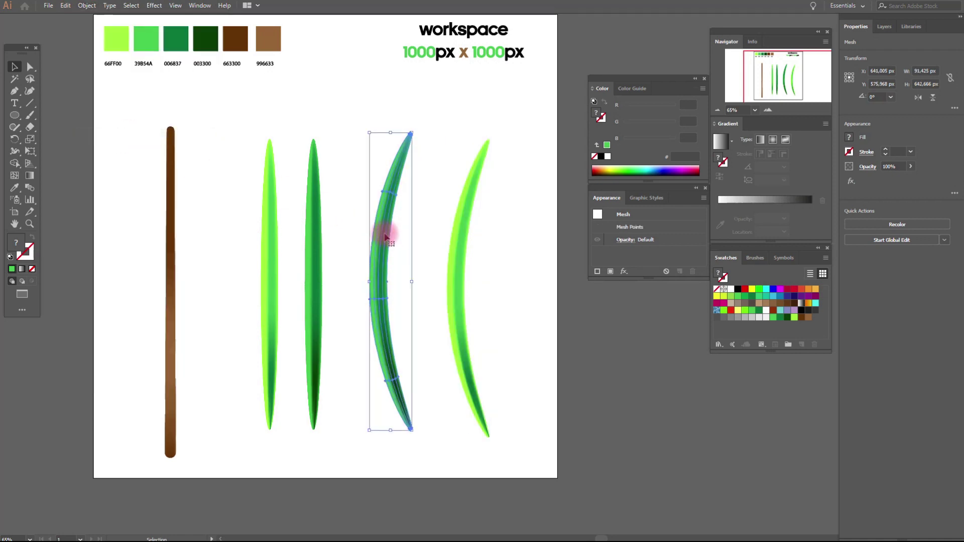
drag(232, 133, 508, 317)
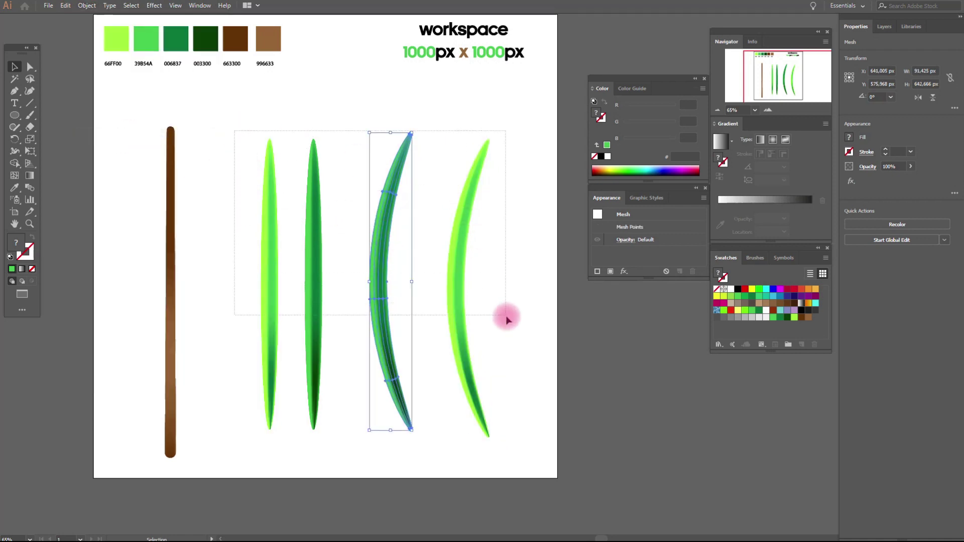
drag(376, 438, 470, 135)
Move the brown stem to the middle of the artboard and place a copy of the small straight dark leaf on its top end
drag(168, 260, 320, 254)
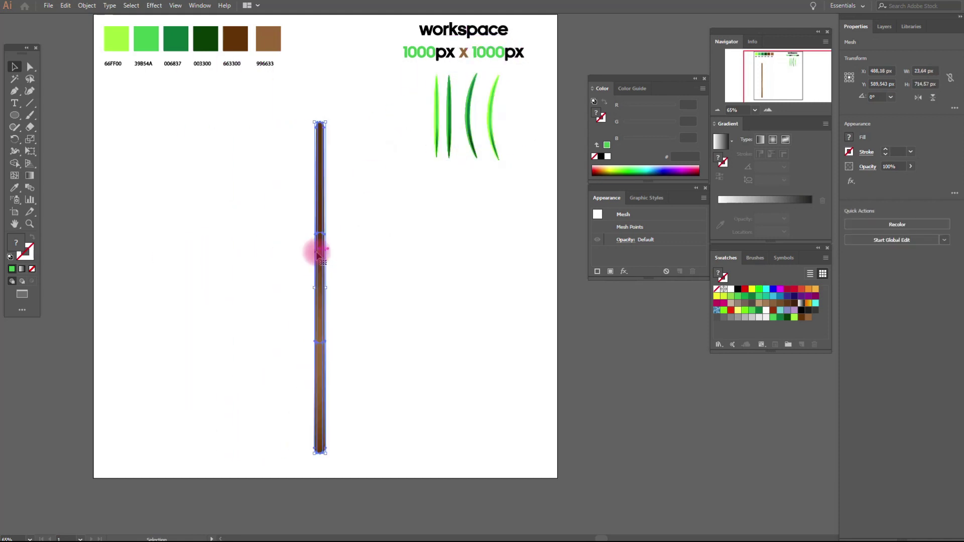
click(570, 290)
drag(449, 146, 324, 102)
click(390, 116)
Duplicate the small curved dark leaf, rotate the copy about 38° and attach its base to the stem's upper left side
click(471, 146)
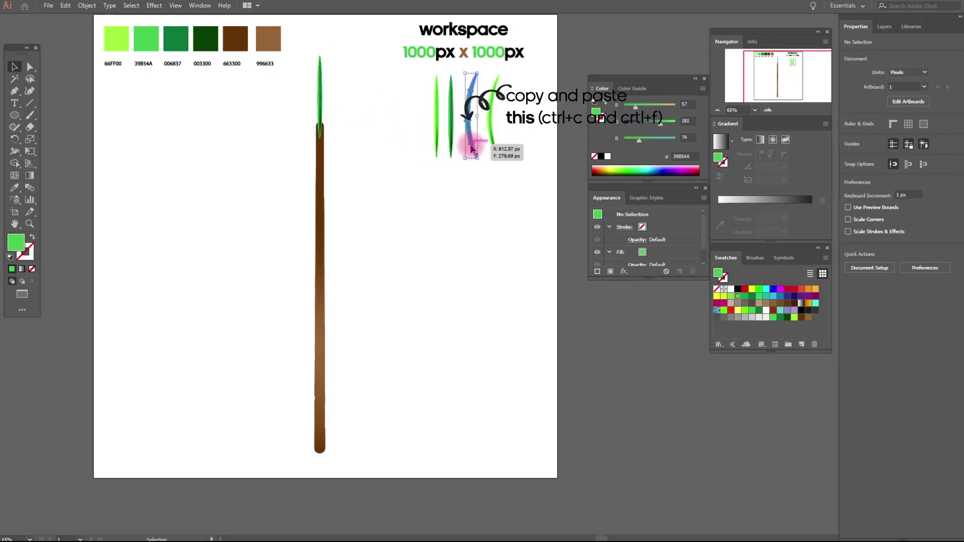
key(ctrl+c)
key(ctrl+f)
drag(473, 149, 301, 144)
click(354, 150)
Apply light brown 996633 to the mesh points in the stem's upper row and deselect the stem
click(322, 203)
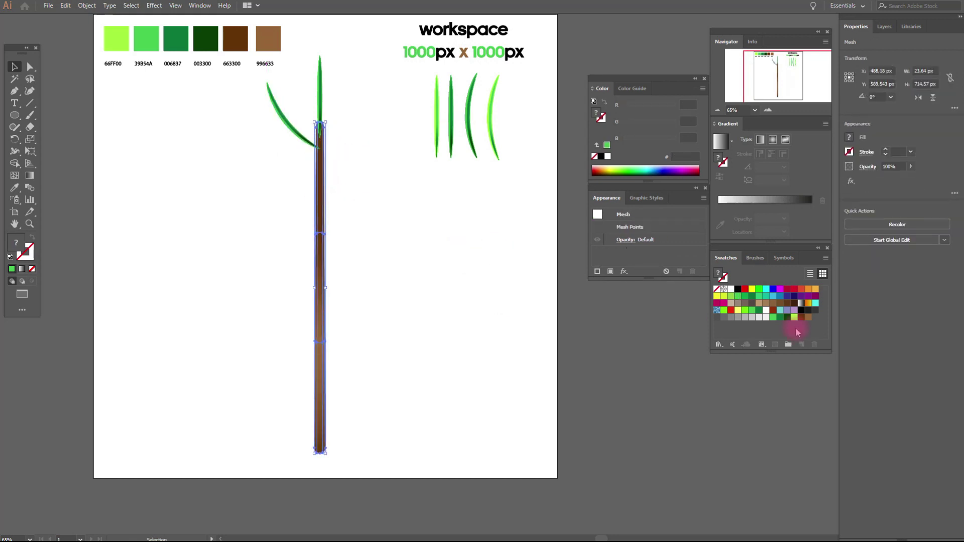
drag(808, 317, 327, 245)
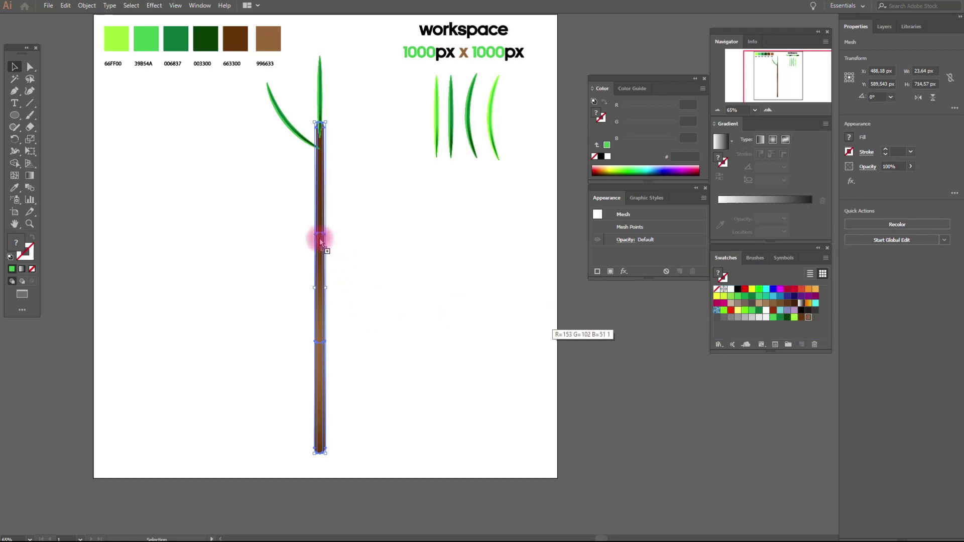
drag(320, 243, 321, 242)
click(358, 244)
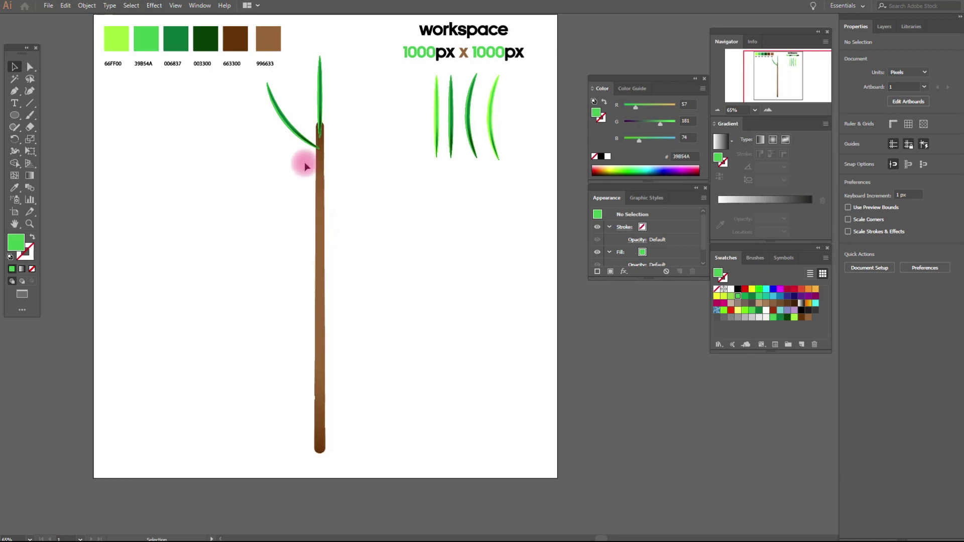
Duplicate the curved dark leaf on the stem, reflect the copy vertically and attach its base to the stem's upper right side
click(287, 129)
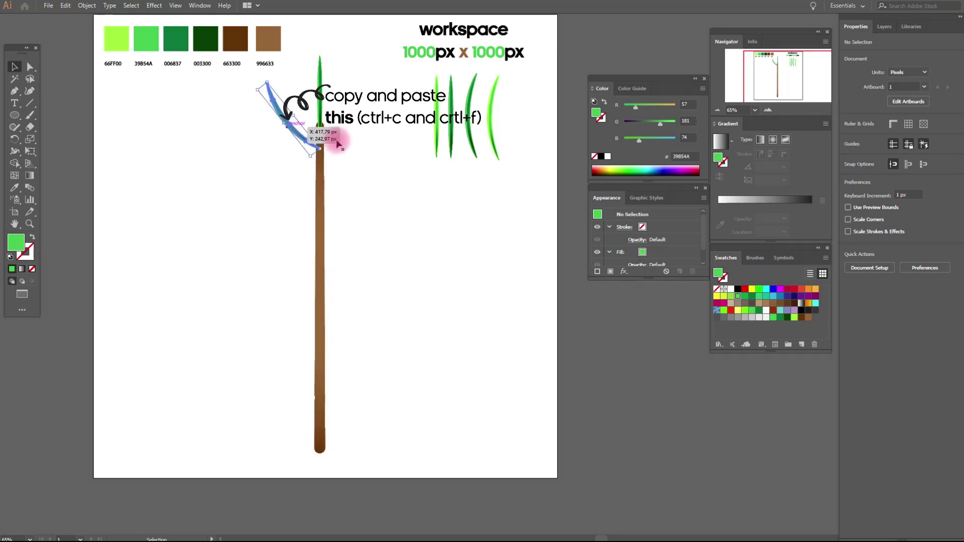
click(265, 122)
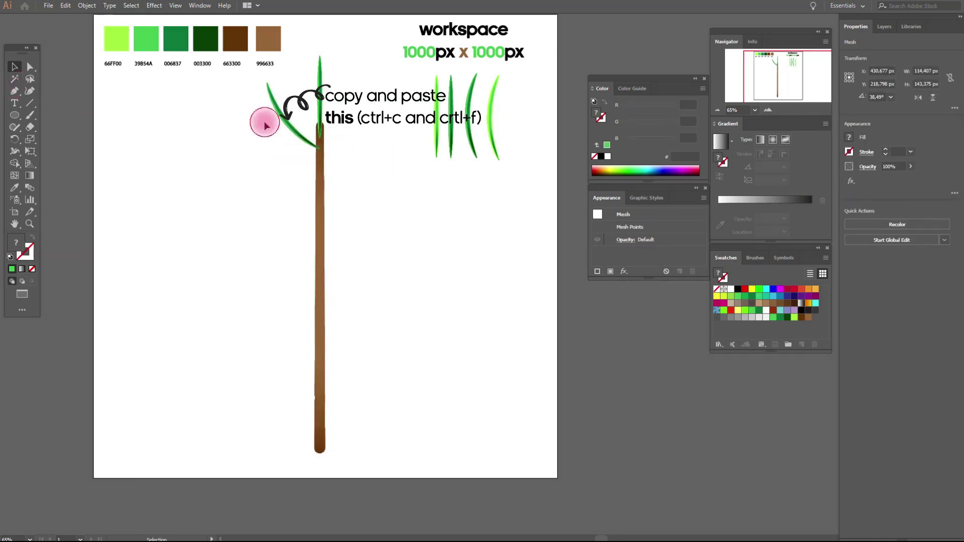
click(300, 142)
right_click(313, 134)
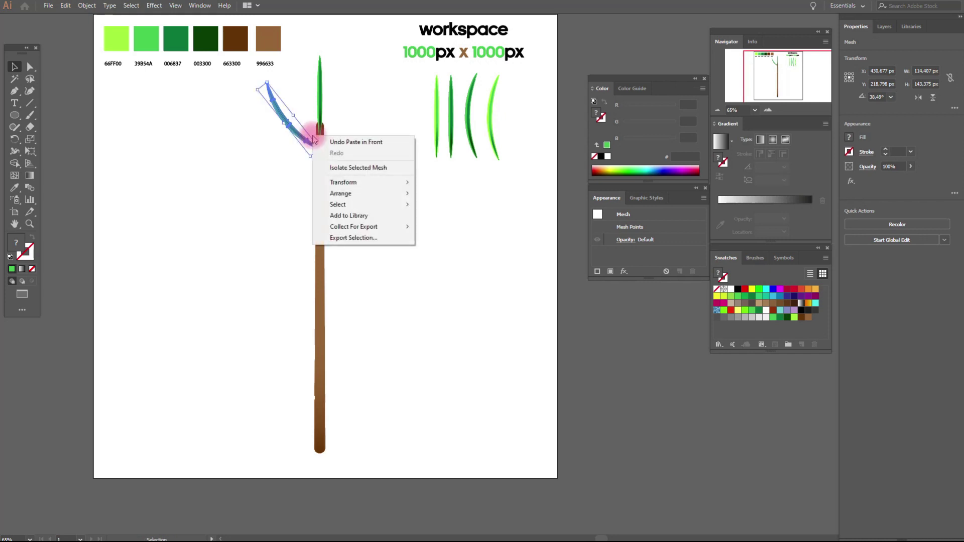
mouse_move(346, 187)
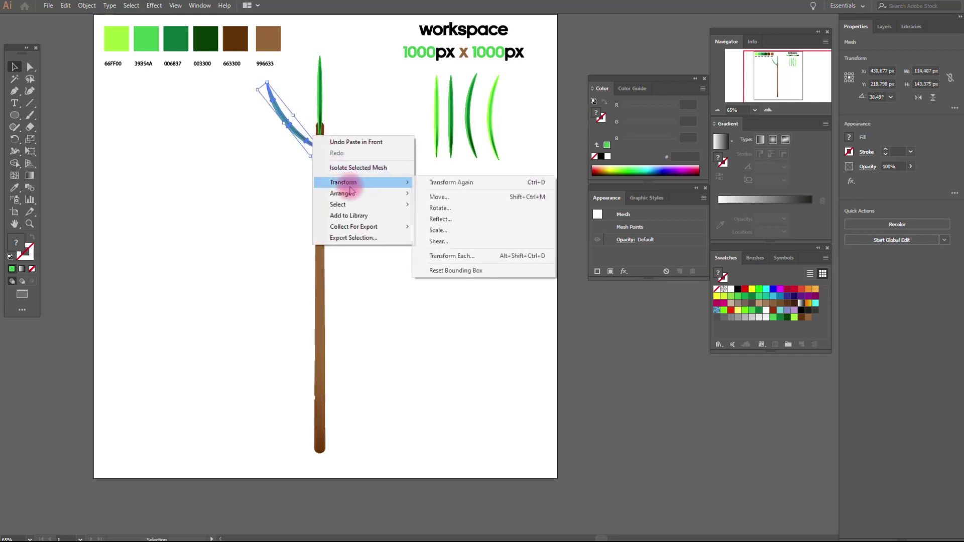
click(452, 220)
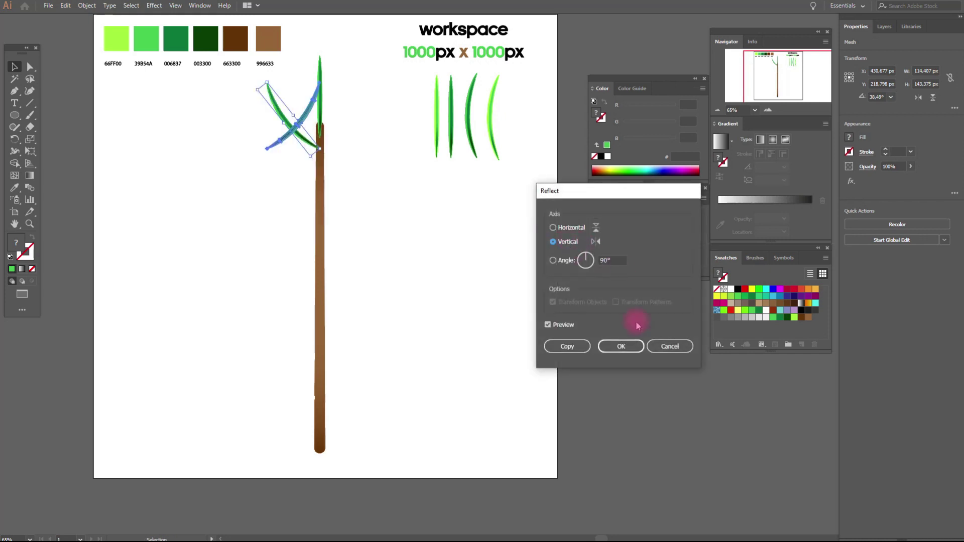
click(632, 348)
drag(273, 142, 333, 141)
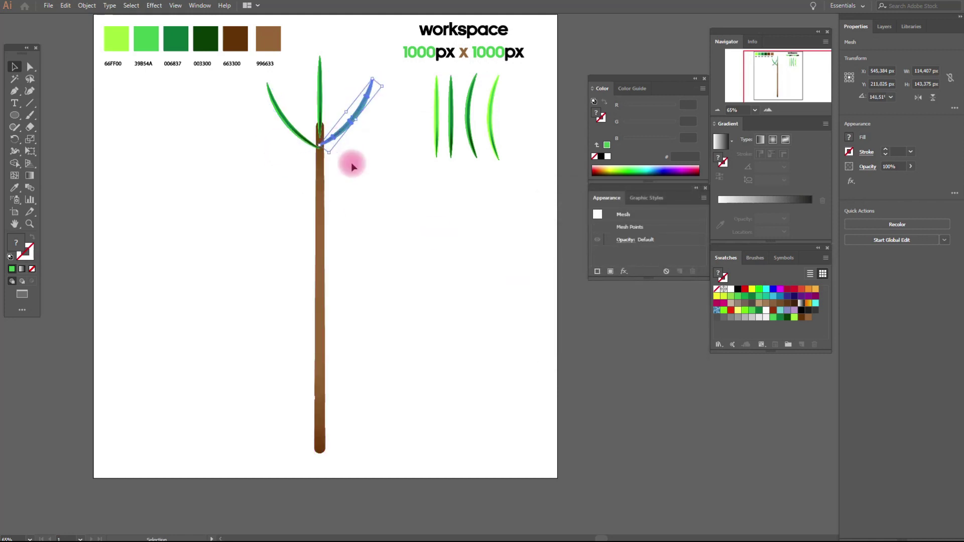
click(352, 163)
Copy the pair of curved dark leaves repeatedly and space the copies evenly down both sides of the stem
click(303, 131)
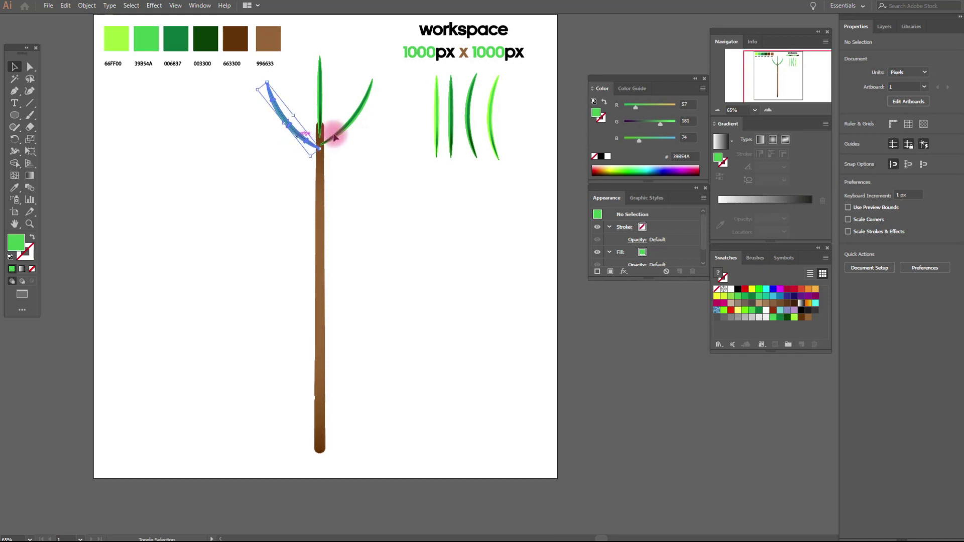
shift+click(341, 132)
key(ctrl+c)
key(ctrl+v)
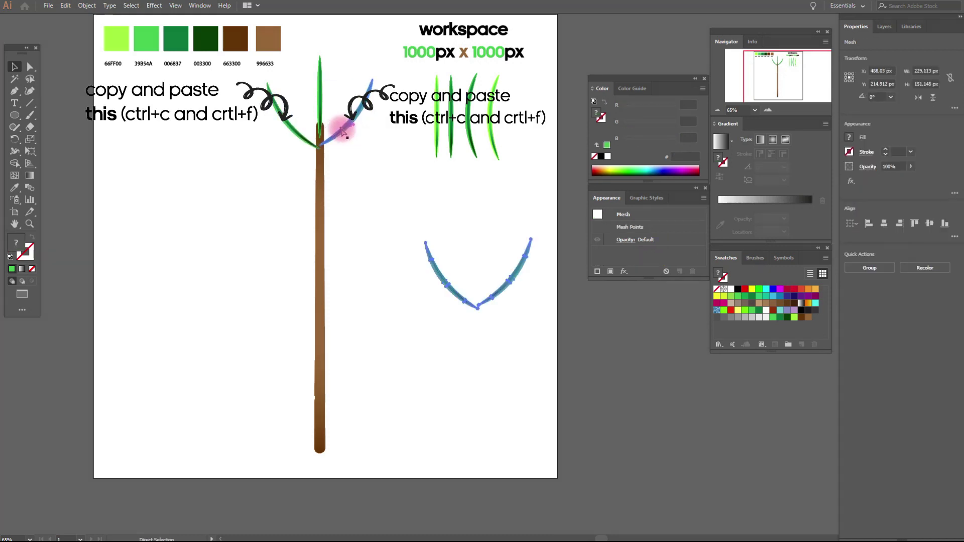
drag(464, 276, 298, 211)
key(ctrl+v)
key(ctrl+v)
drag(445, 287, 275, 272)
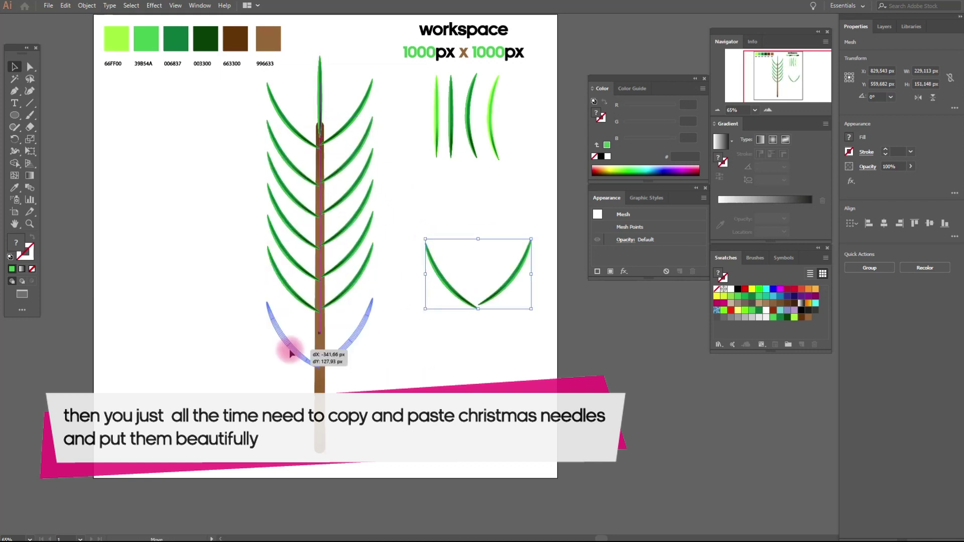
drag(286, 349, 281, 375)
click(415, 396)
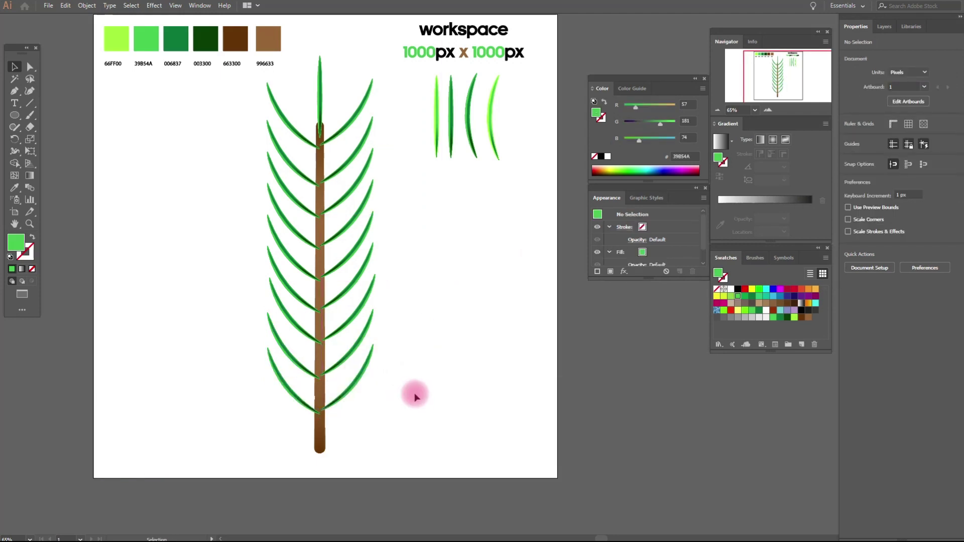
Attach two copies of the small straight dark leaf near the stem's top, one tilted about 13° left and one about 20° right
click(453, 149)
drag(453, 148, 315, 142)
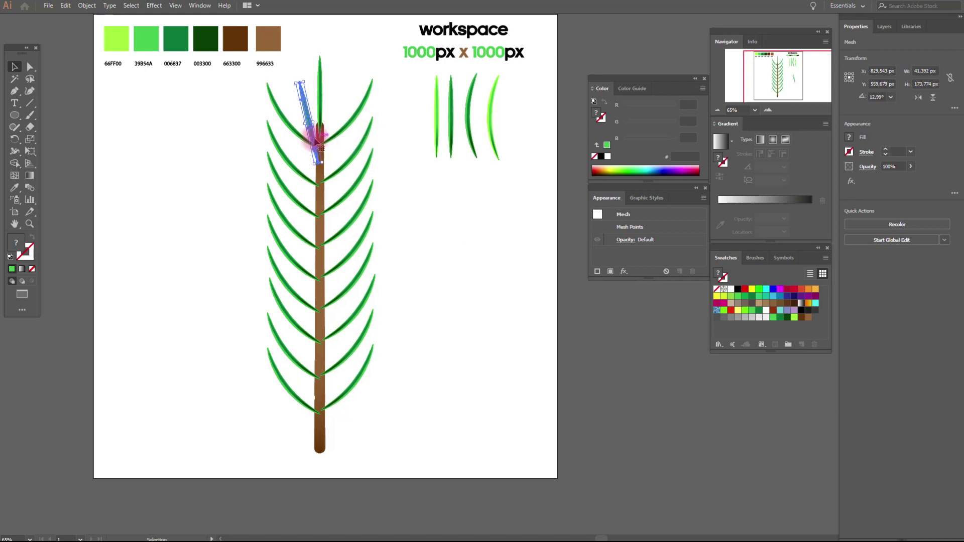
key(ctrl+z)
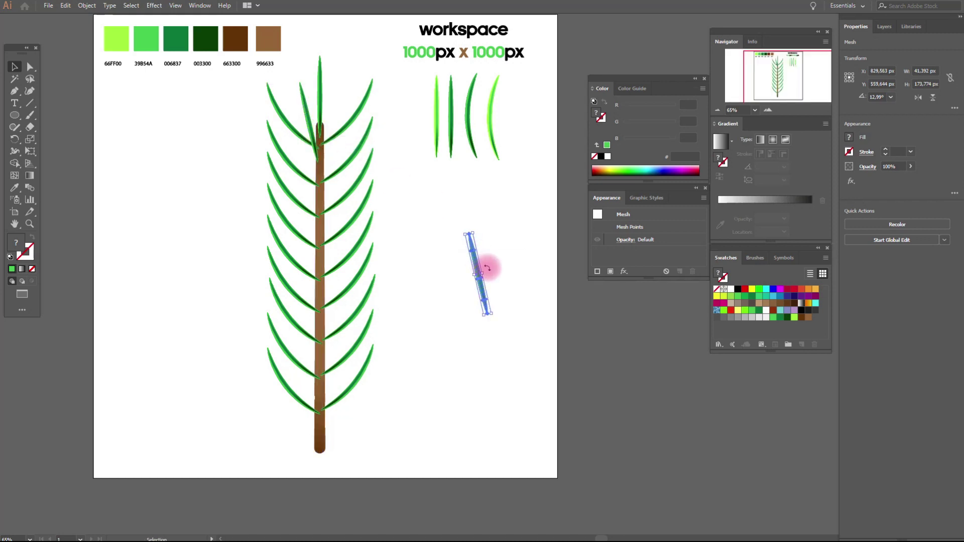
drag(487, 268, 331, 151)
click(400, 183)
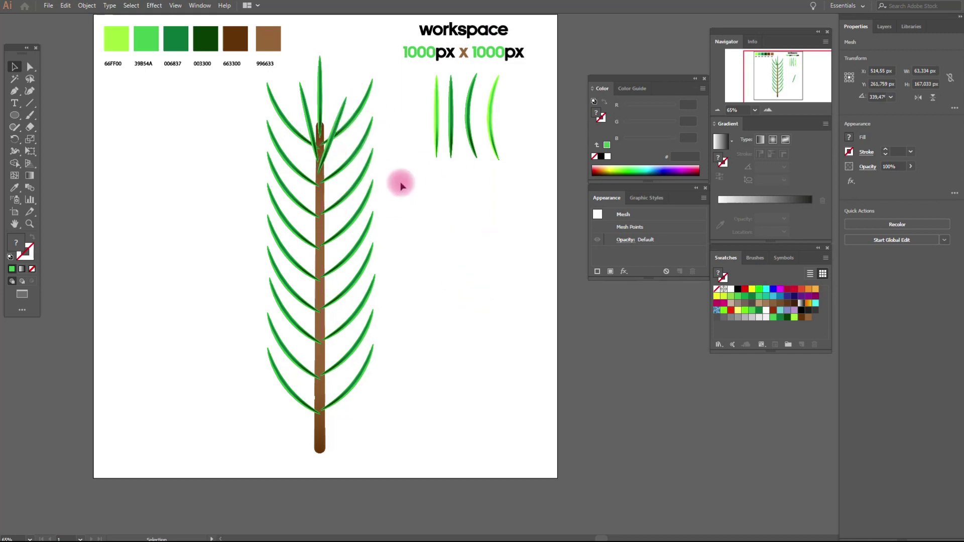
Copy the tilted pair of straight dark leaves and repeat it down the length of the stem
click(315, 144)
shift+click(332, 147)
drag(331, 148, 310, 260)
key(ctrl+f)
drag(469, 280, 310, 293)
key(ctrl+f)
drag(469, 279, 310, 327)
key(ctrl+f)
drag(470, 280, 310, 361)
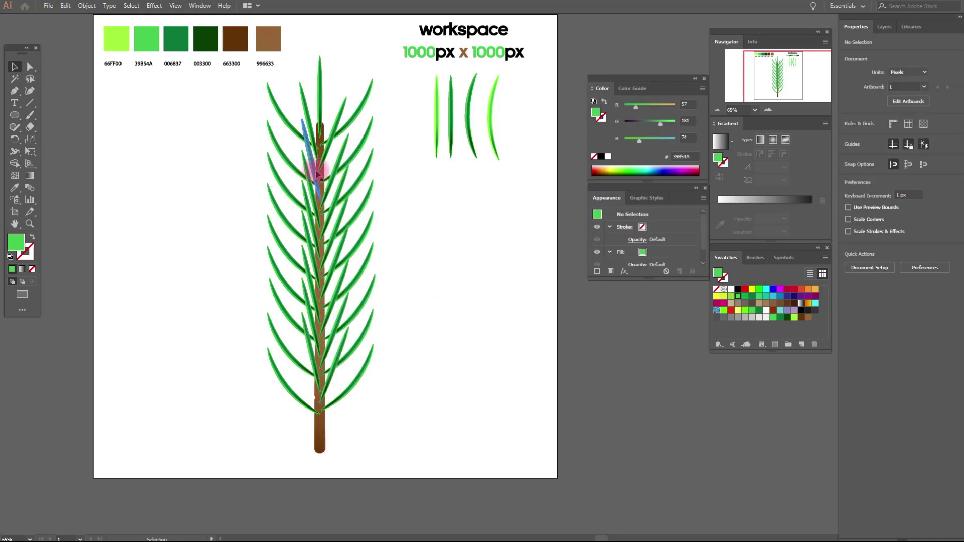
Fill gaps between the curved leaves with additional tilted straight dark leaves along the stem's middle and lower parts
click(327, 396)
drag(327, 395, 332, 327)
click(320, 354)
click(320, 311)
click(317, 275)
drag(317, 291, 339, 239)
click(317, 245)
click(317, 214)
click(395, 203)
click(342, 190)
drag(341, 189, 369, 302)
click(404, 312)
key(a)
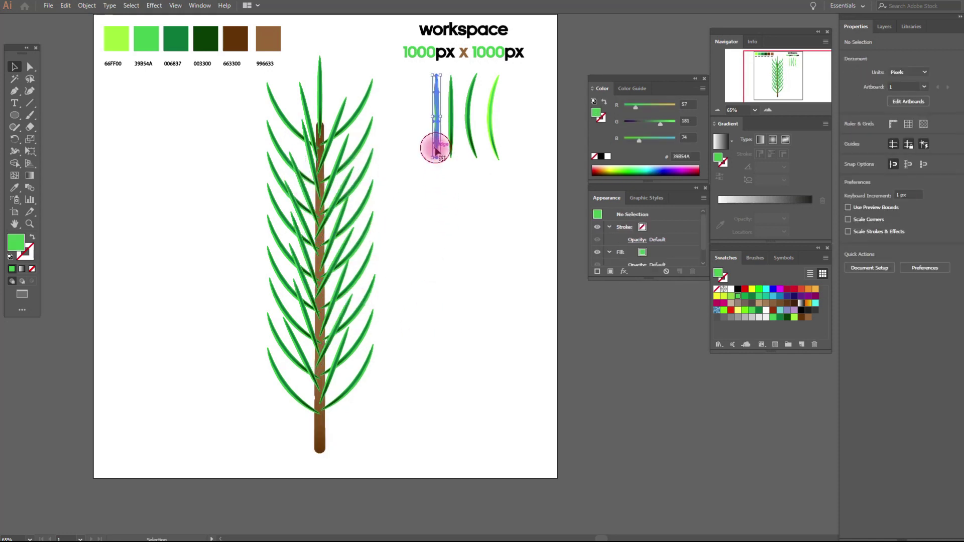
Attach two copies of the small straight light leaf at the stem's top, one tilted about 17° left and one tilted right
click(437, 149)
key(ctrl+c)
key(ctrl+v)
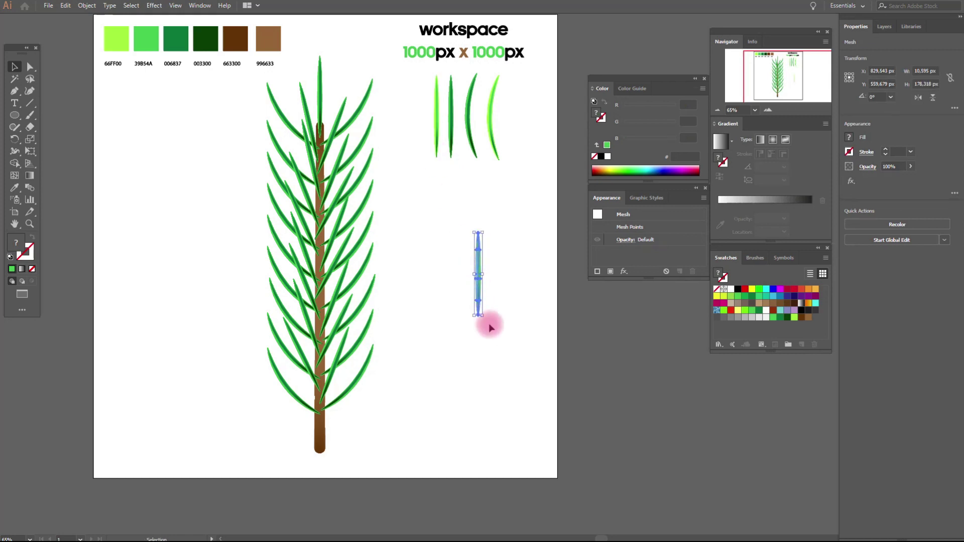
drag(487, 321, 486, 301)
drag(316, 131, 308, 115)
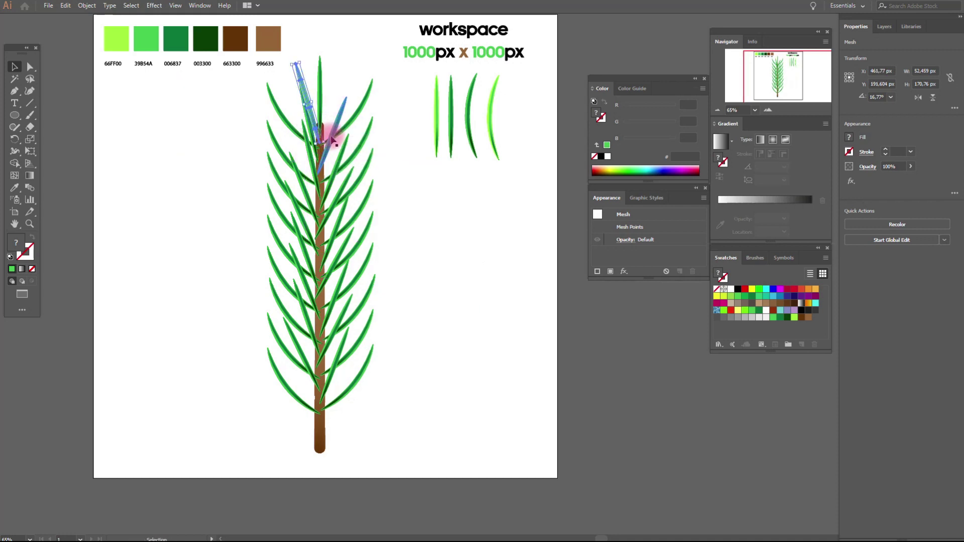
key(ctrl+v)
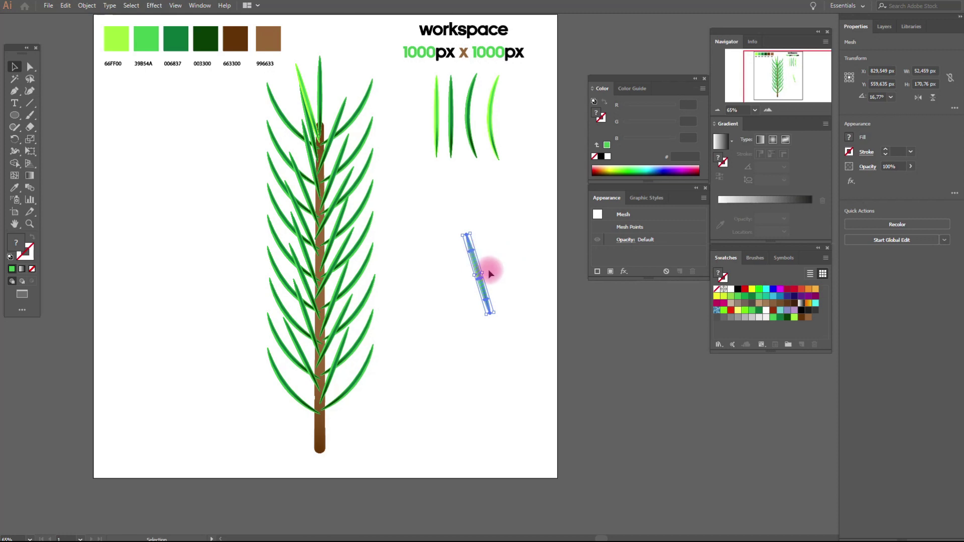
drag(489, 273, 334, 101)
click(411, 146)
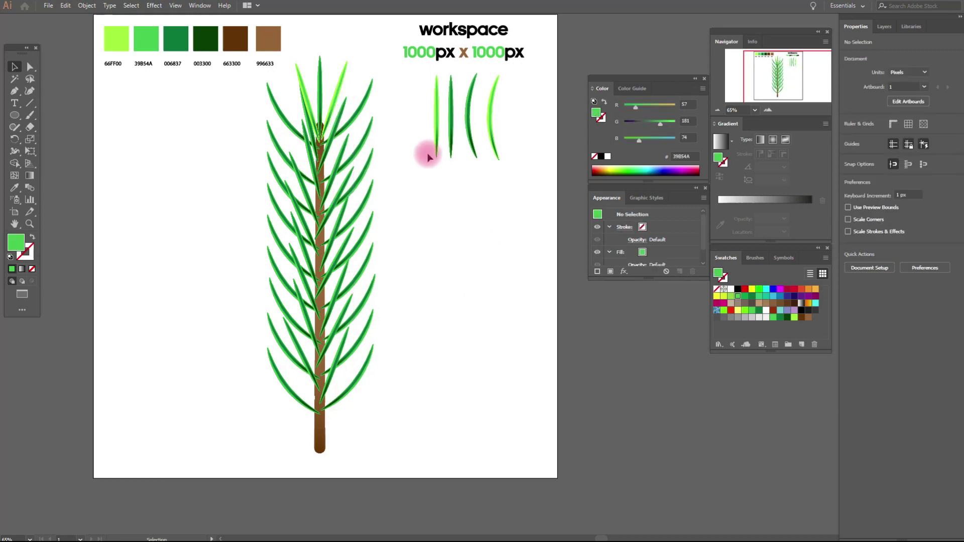
Attach a copy of the small curved light leaf, rotated about 28°, to the stem's upper left and its vertical reflection to the upper right
drag(498, 155, 512, 188)
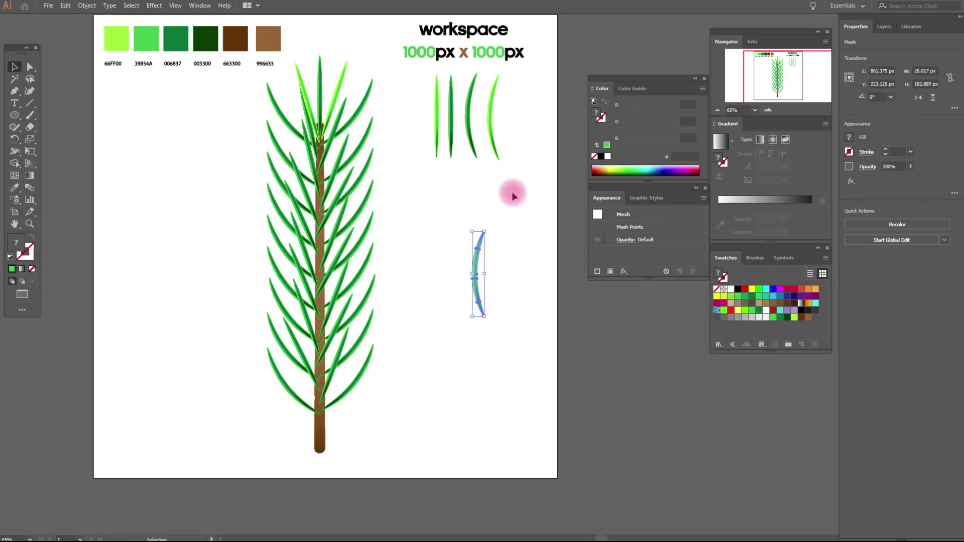
drag(490, 320, 329, 157)
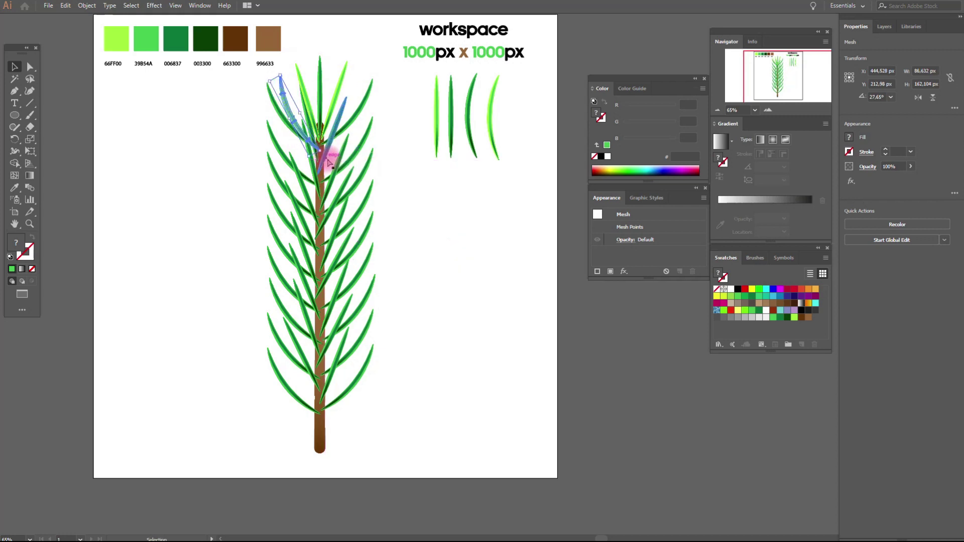
key(ctrl+z)
key(ctrl+z)
right_click(519, 286)
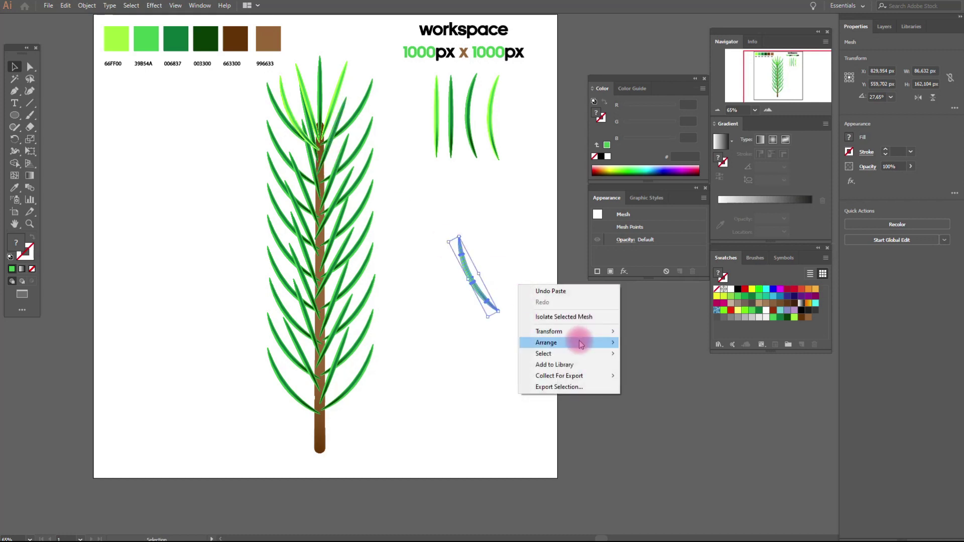
mouse_move(582, 344)
mouse_move(605, 331)
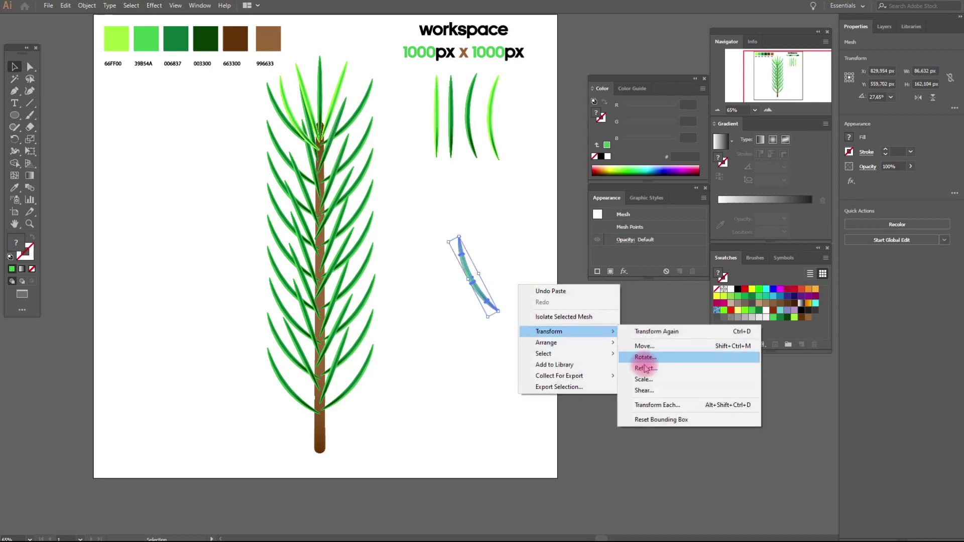
click(646, 369)
click(625, 346)
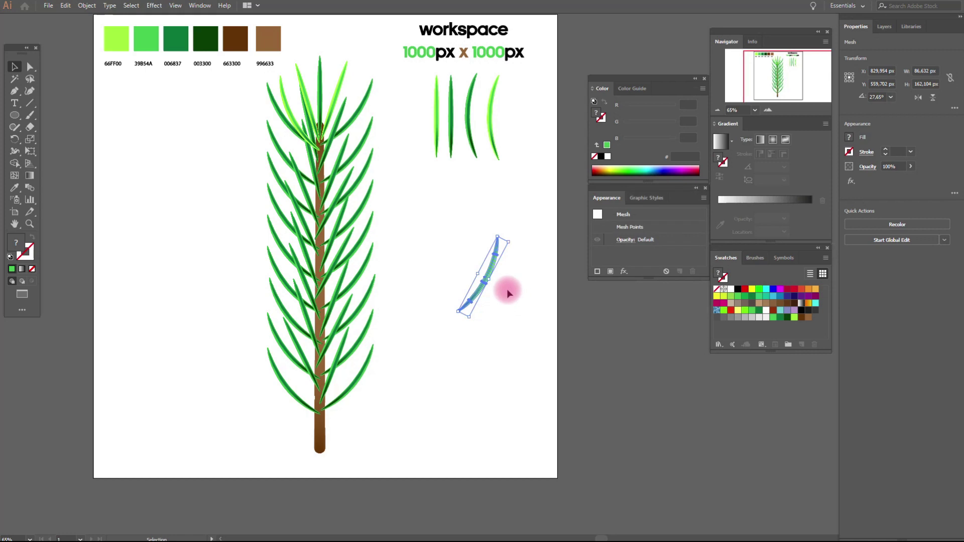
drag(486, 278, 345, 130)
click(407, 179)
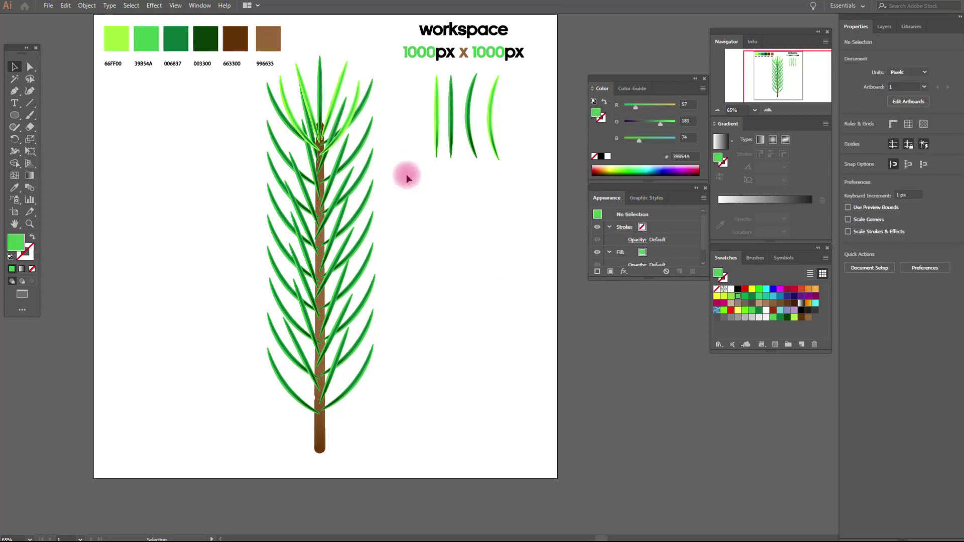
Repeat the pair of curved light leaves down both sides of the stem and tidy the leaves around its middle
click(303, 133)
shift+click(340, 135)
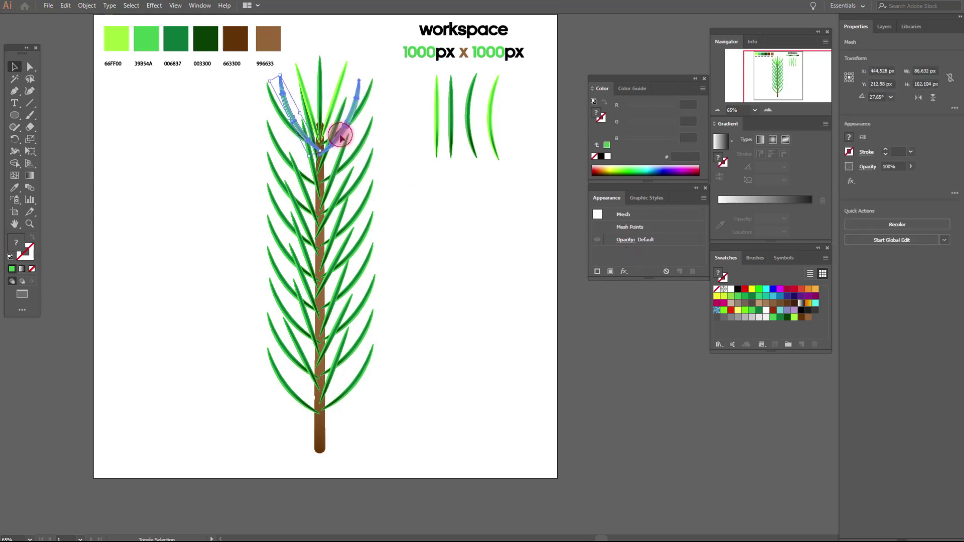
key(ctrl+c)
key(ctrl+v)
drag(448, 276, 288, 143)
key(ctrl+v)
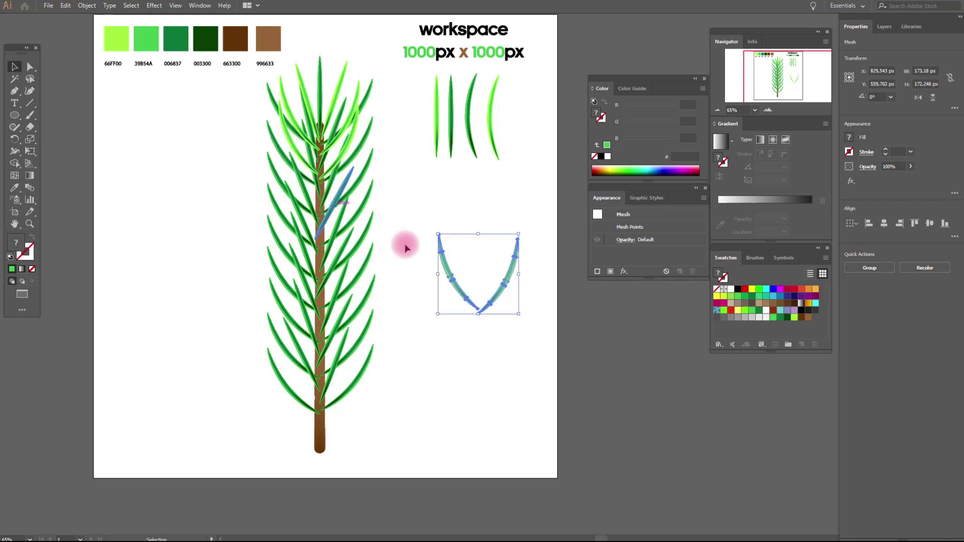
mouse_move(457, 278)
mouse_down()
mouse_move(333, 186)
mouse_move(452, 264)
mouse_move(278, 221)
mouse_move(296, 299)
mouse_move(289, 312)
mouse_move(318, 346)
mouse_move(298, 368)
mouse_move(338, 372)
mouse_move(279, 384)
mouse_move(308, 333)
mouse_move(322, 251)
mouse_up()
click(245, 243)
click(302, 213)
key(Delete)
click(297, 243)
key(Delete)
click(347, 267)
click(390, 256)
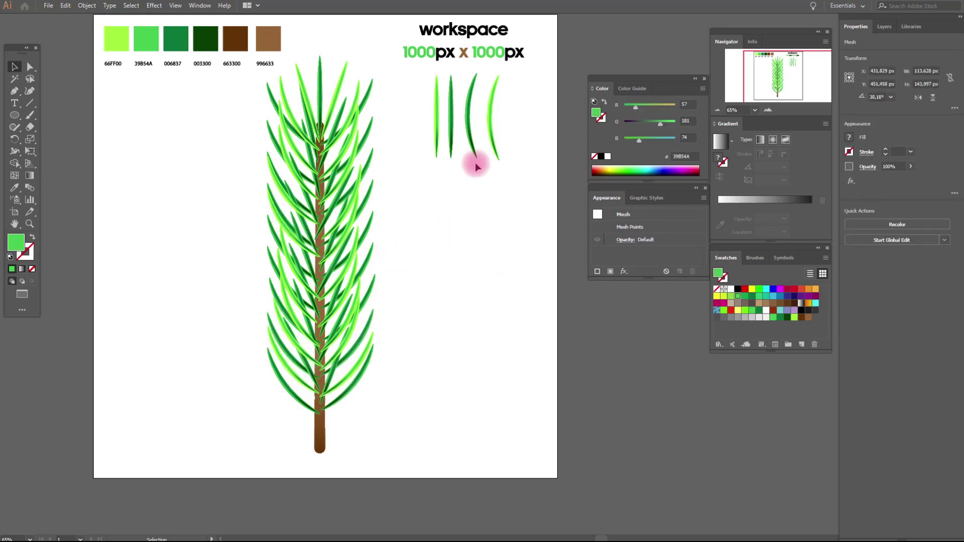
Copy the small straight light leaf, rotate the copy about 18° and attach it to the stem's left side just below the top
click(441, 136)
key(ctrl+c)
key(ctrl+v)
drag(486, 321, 305, 143)
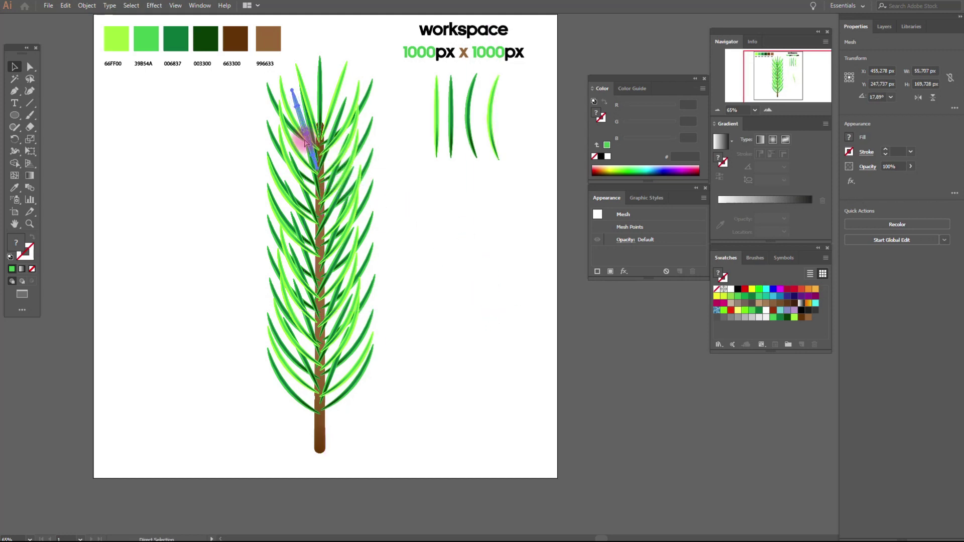
Duplicate the tilted straight light leaf, reflect the copy vertically and attach it to the opposite side of the stem
key(ctrl+c)
key(ctrl+v)
right_click(493, 285)
mouse_move(564, 345)
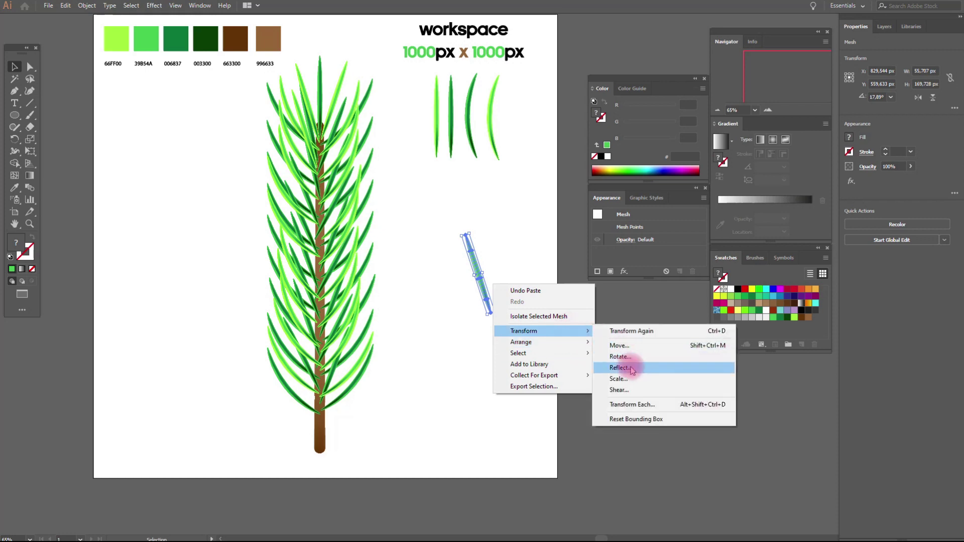
click(630, 368)
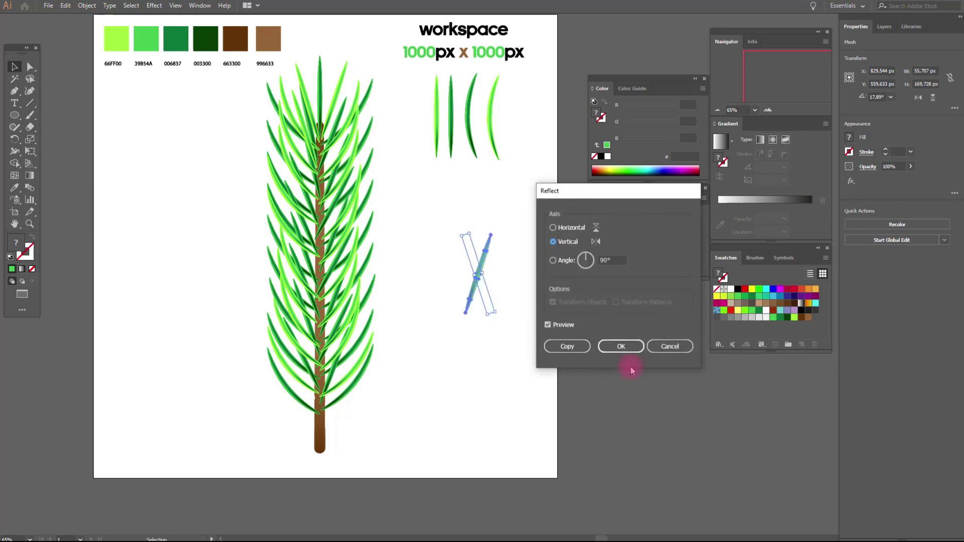
click(632, 352)
drag(477, 290, 337, 130)
Repeat the tilted pair of straight light leaves down the length of the stem
shift+click(304, 130)
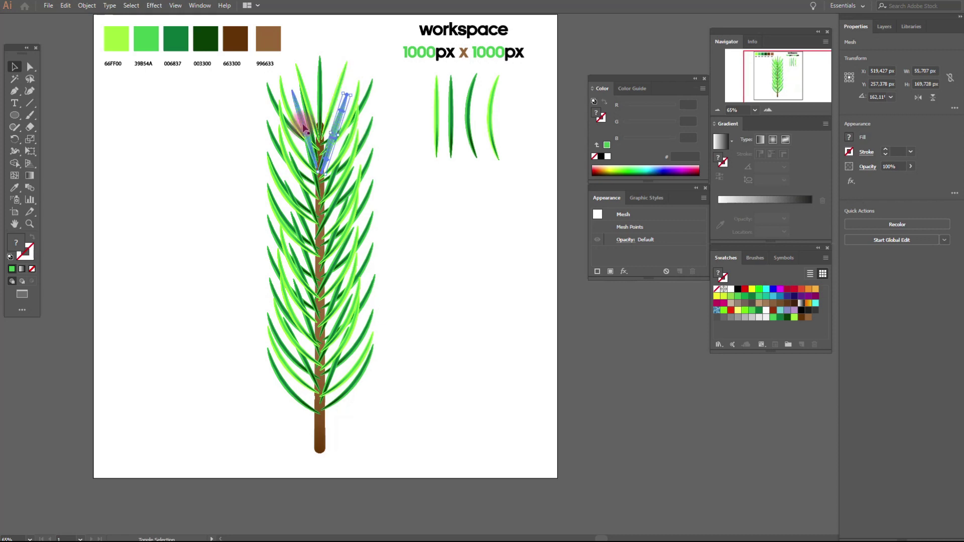
drag(303, 129, 287, 232)
click(390, 349)
Select five curved dark leaves spread along both sides of the stem and bring them to the front
click(285, 224)
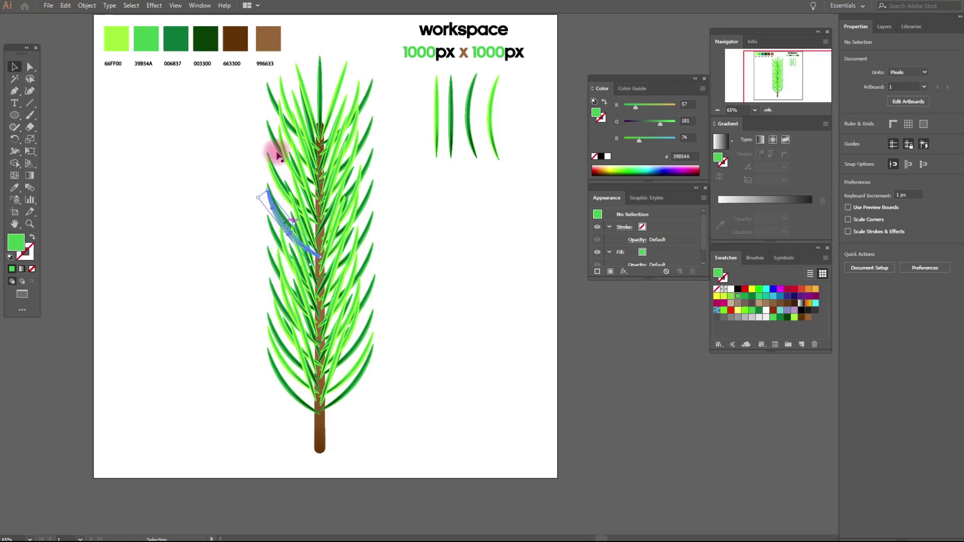
shift+click(276, 146)
shift+click(371, 233)
shift+click(370, 296)
shift+click(368, 147)
right_click(366, 147)
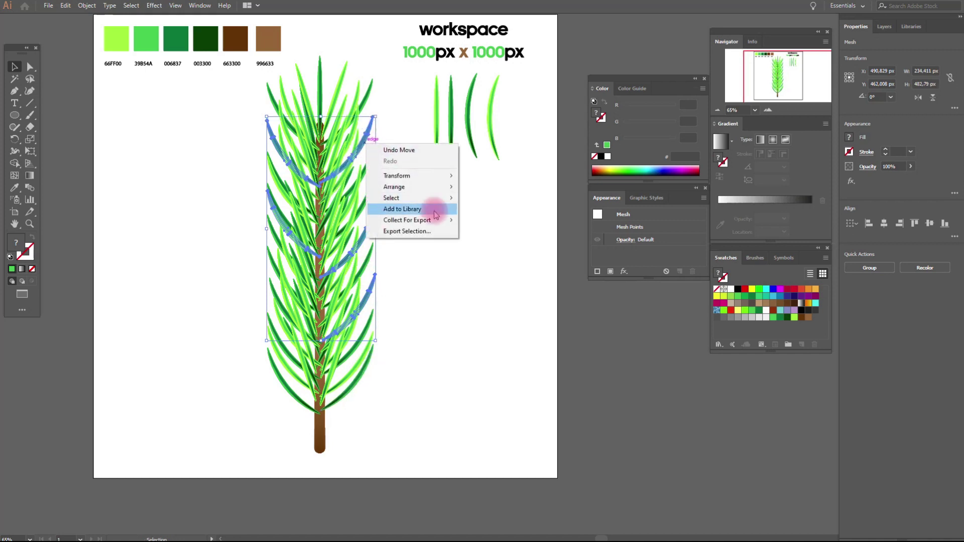
mouse_move(437, 201)
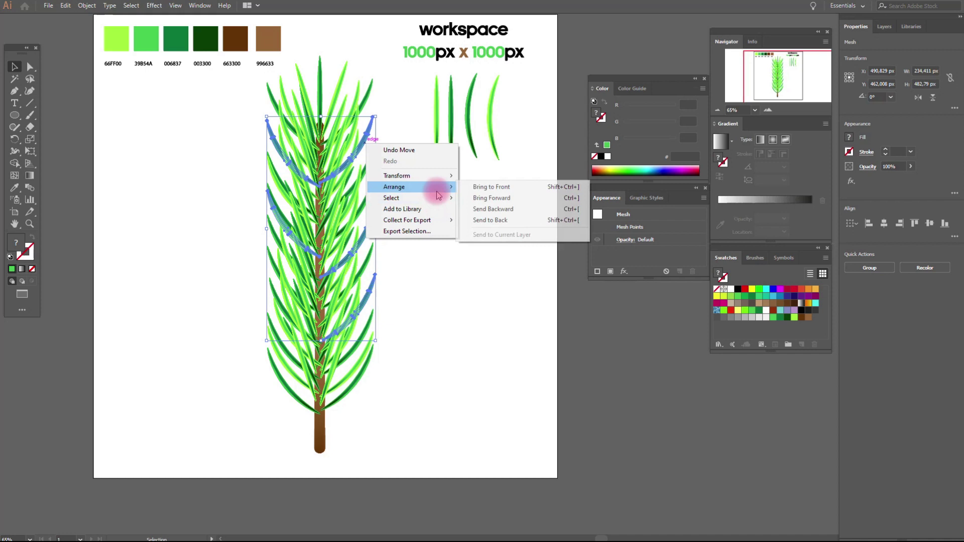
click(503, 188)
click(507, 222)
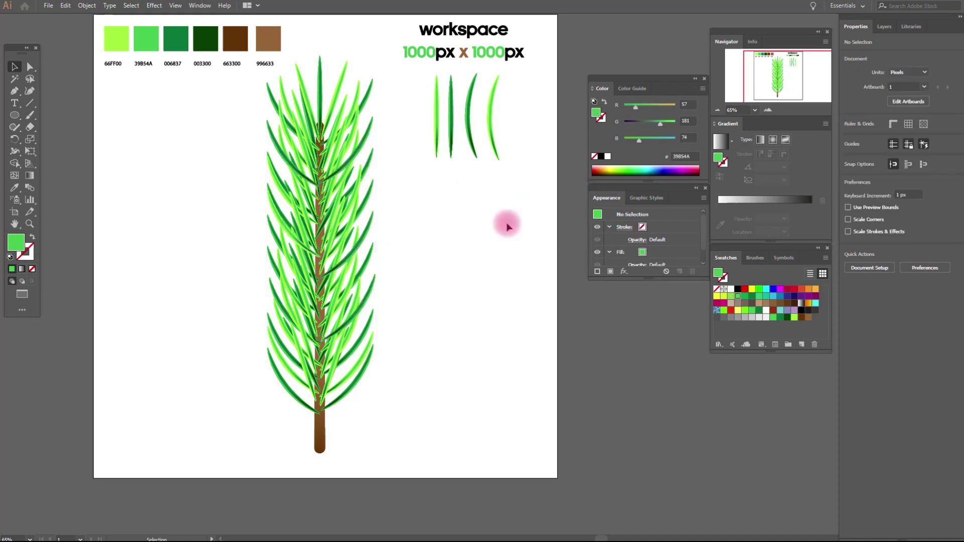
Adjust the placement and rotation of the leaves along the stem, including the curved one on its lower right side
drag(312, 221, 319, 150)
click(342, 207)
click(400, 282)
click(300, 389)
drag(300, 390, 368, 279)
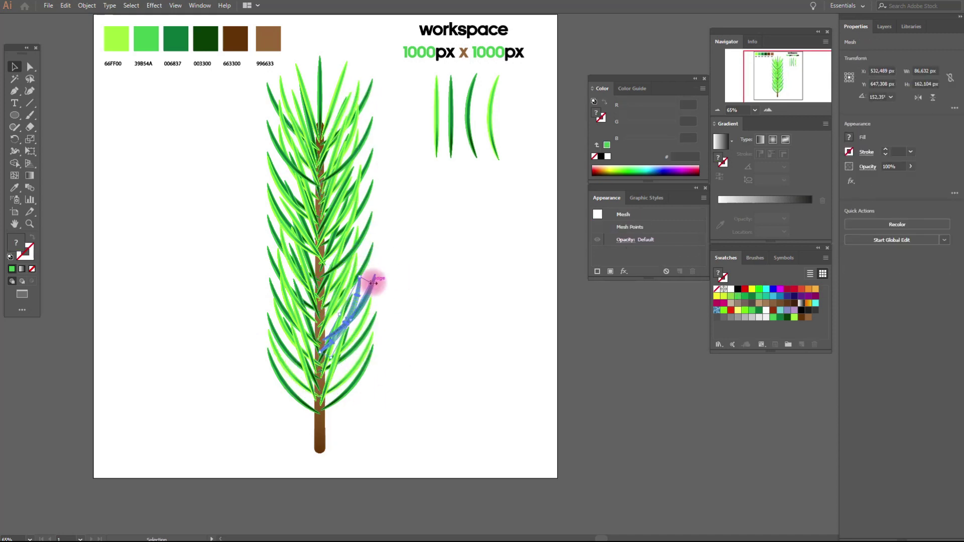
click(398, 291)
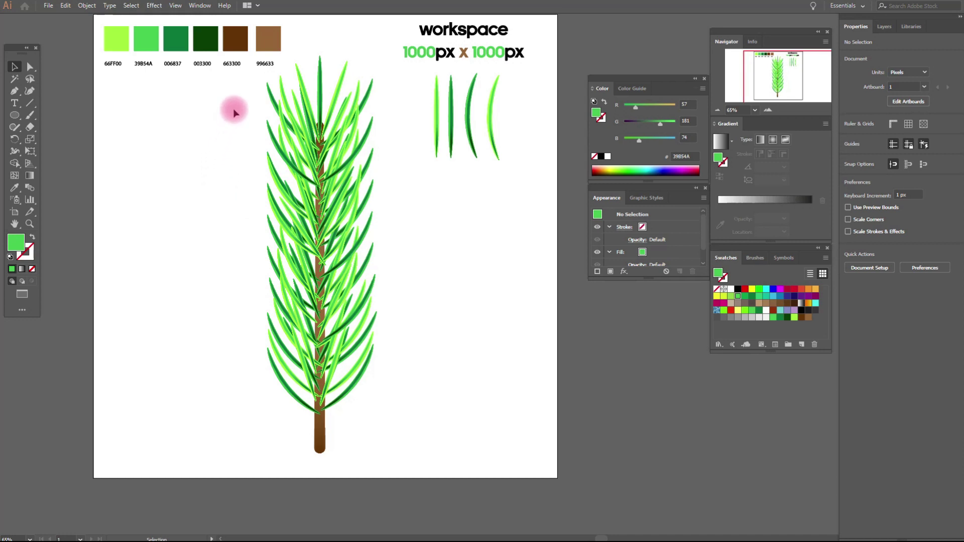
Adjust the curved leaf attached to the lower left side of the stem
drag(237, 101, 221, 251)
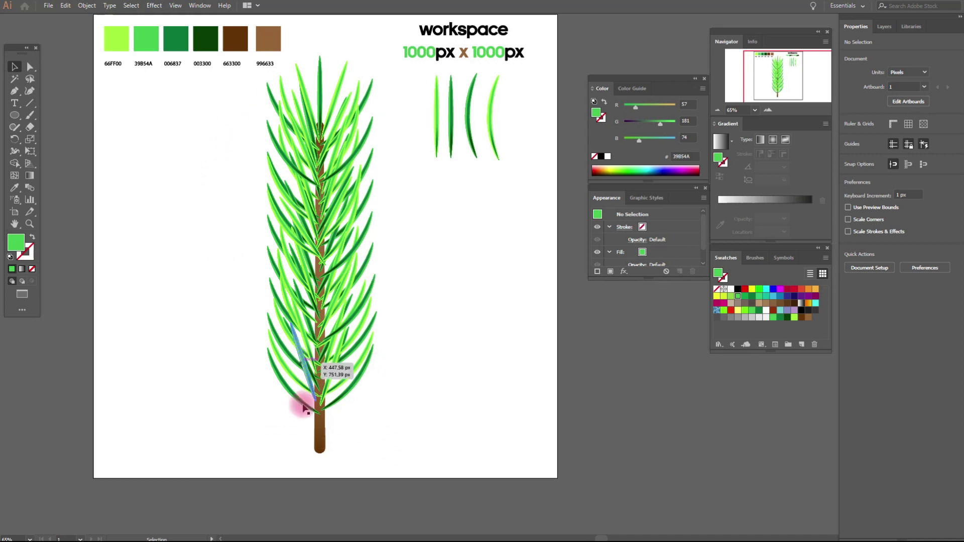
click(320, 439)
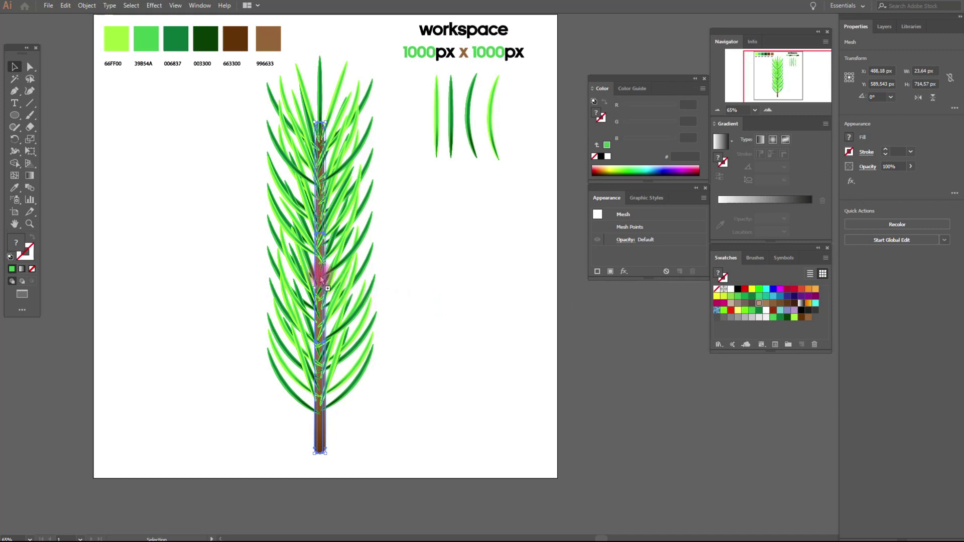
click(469, 286)
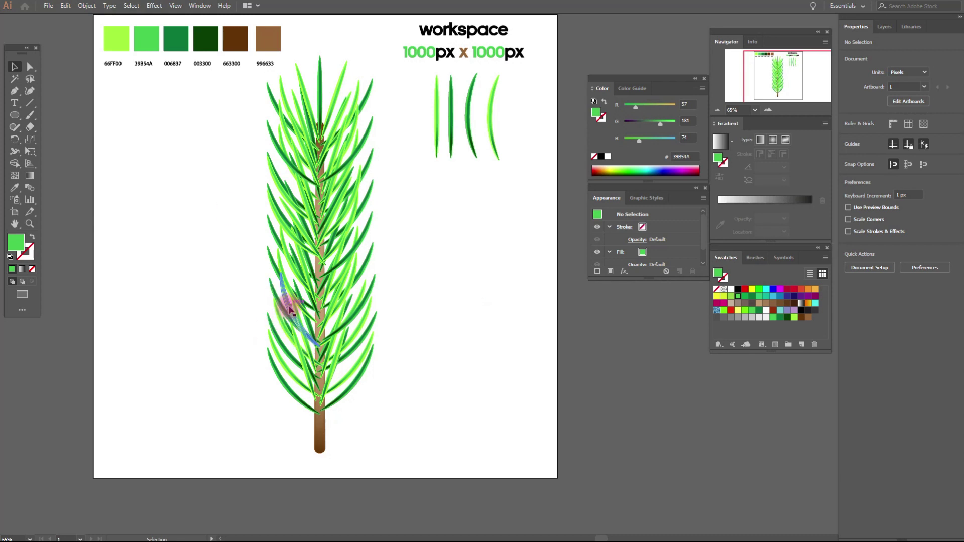
click(321, 347)
drag(320, 346, 287, 338)
click(398, 359)
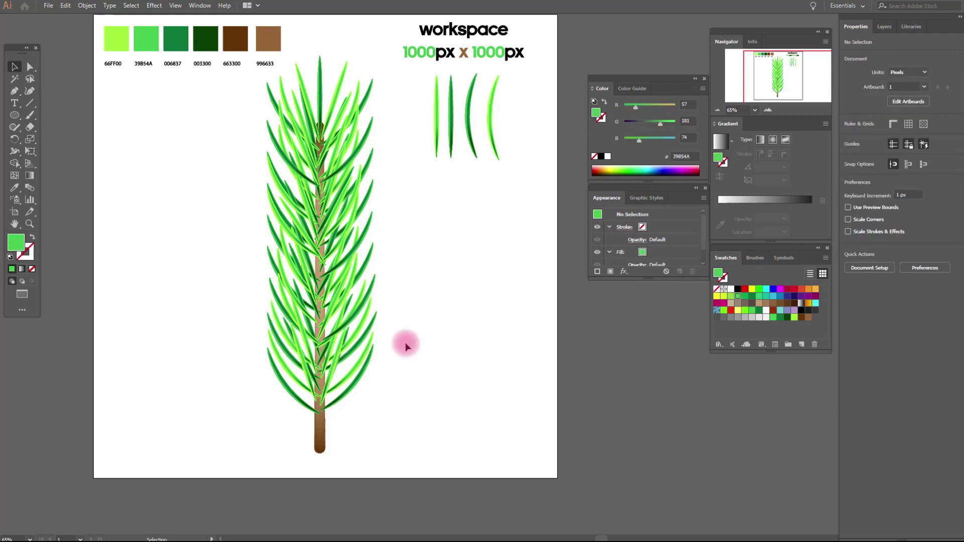
Reshape the curved leaf near the stem's lower left end with the Warp tool
click(282, 362)
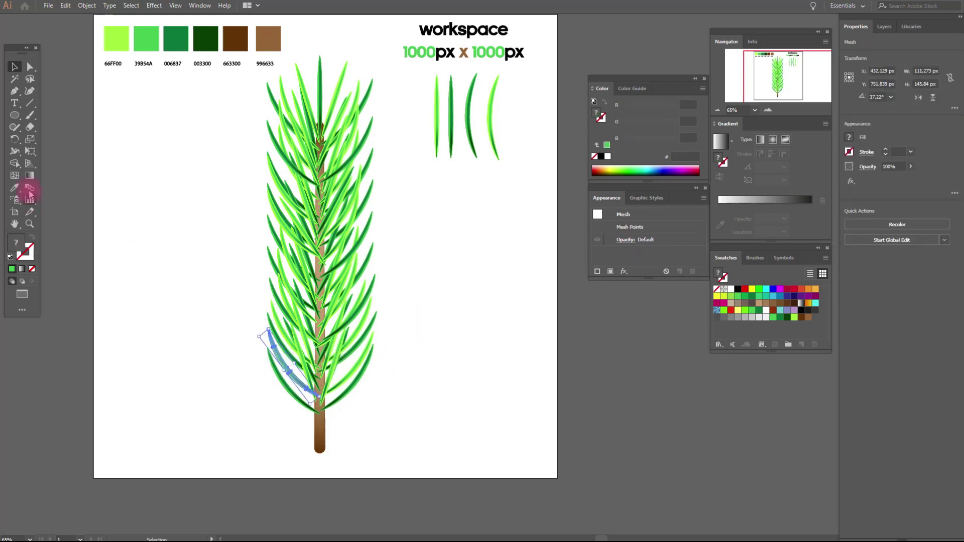
mouse_move(15, 152)
mouse_down()
mouse_move(63, 174)
mouse_move(66, 166)
mouse_up()
mouse_move(254, 338)
mouse_down()
mouse_move(307, 346)
mouse_move(292, 353)
mouse_move(318, 346)
mouse_move(329, 297)
mouse_move(347, 302)
mouse_move(343, 265)
mouse_move(355, 272)
mouse_move(322, 242)
mouse_move(344, 253)
mouse_move(323, 248)
mouse_up()
click(98, 140)
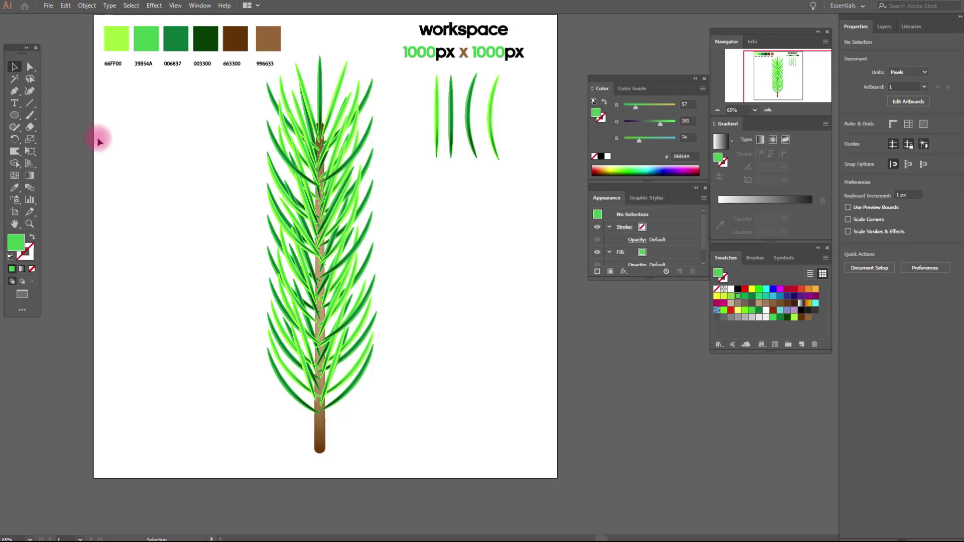
Warp the curved dark leaf on the stem's upper right side slightly to refine its bend
click(280, 248)
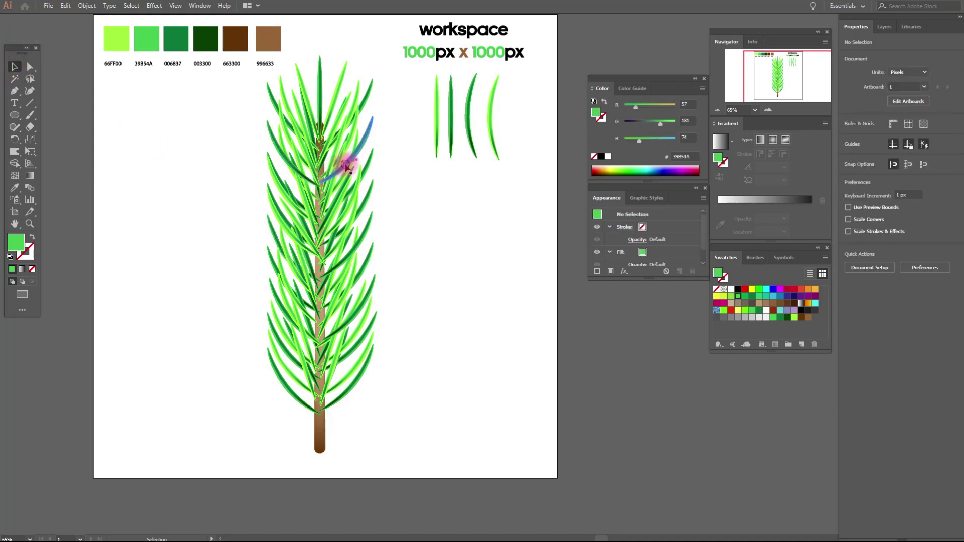
click(344, 157)
click(20, 152)
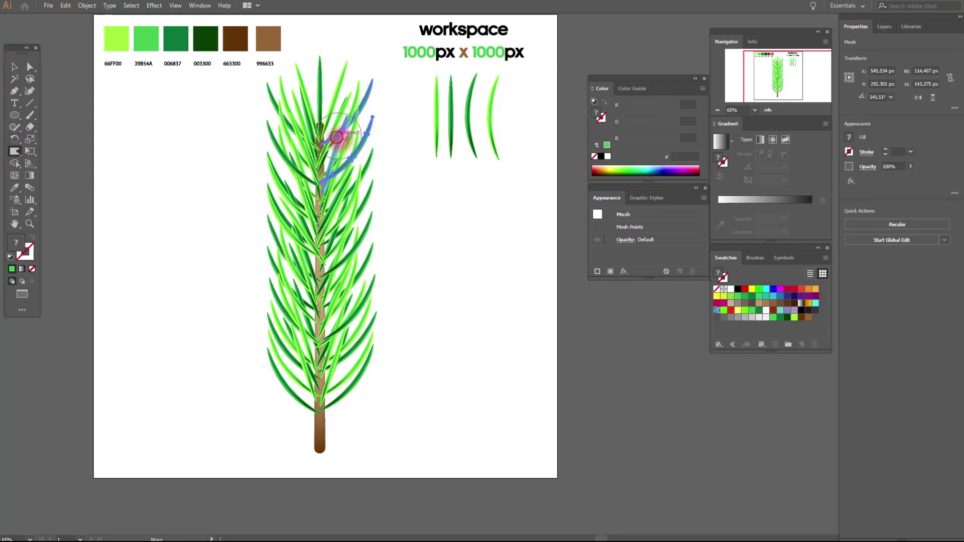
drag(349, 144, 346, 131)
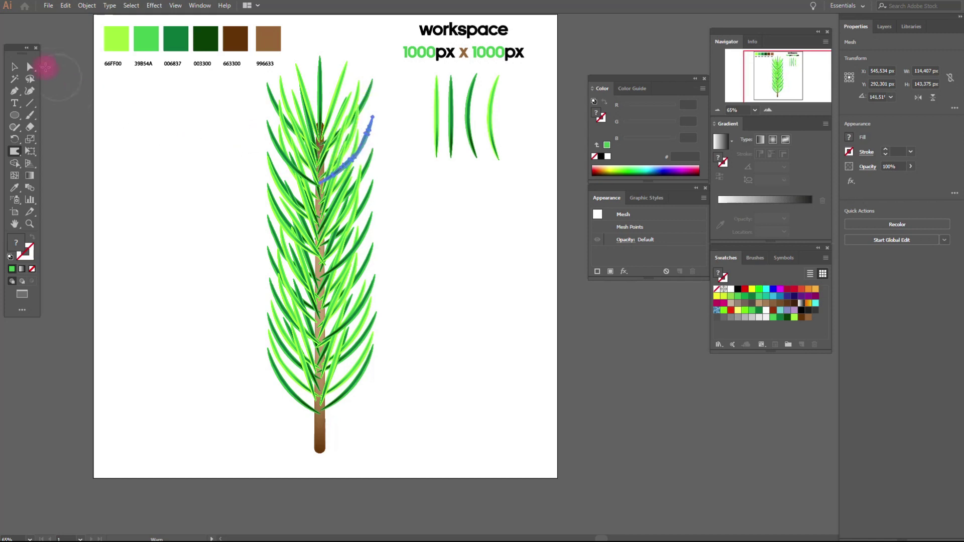
click(14, 68)
click(224, 108)
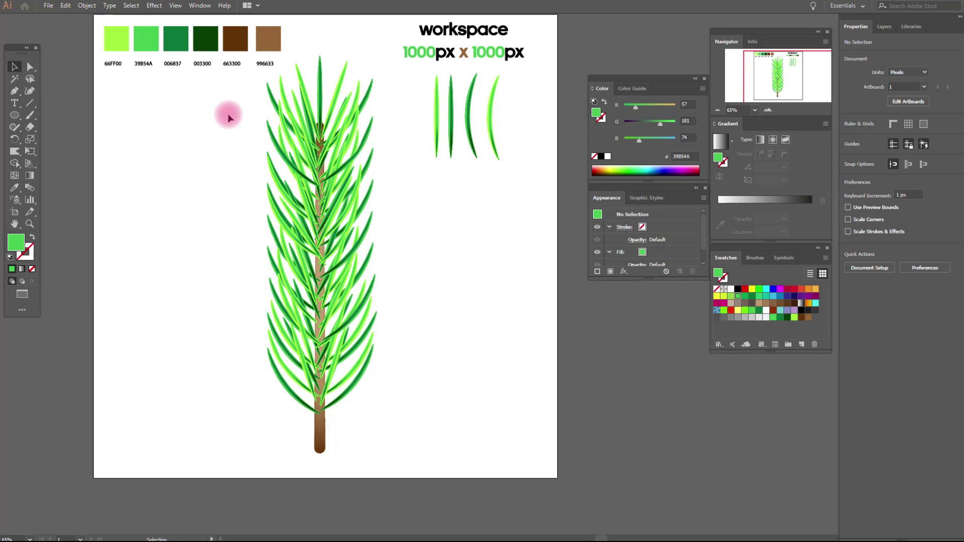
Rotate the curved leaf on the left side of the stem's middle to a steeper angle
click(313, 248)
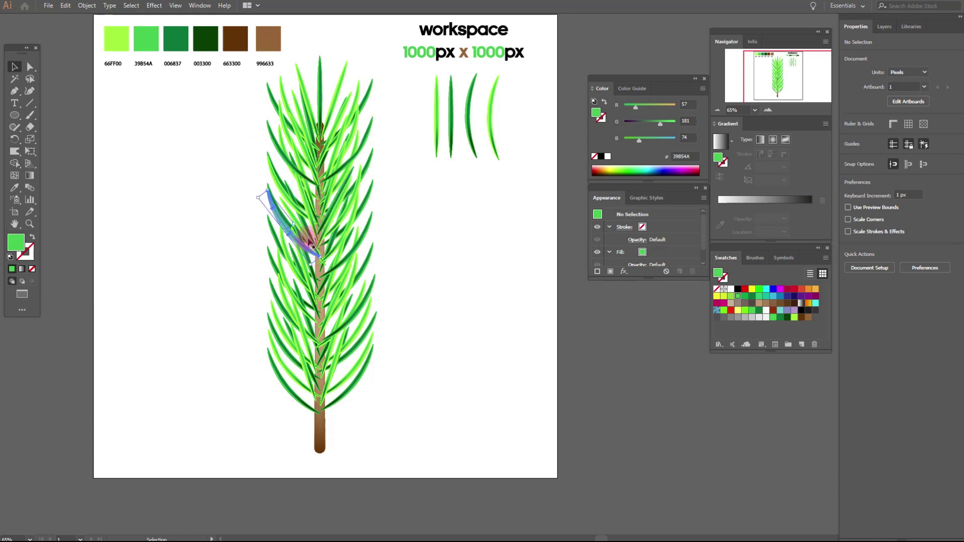
click(314, 251)
drag(332, 262, 334, 271)
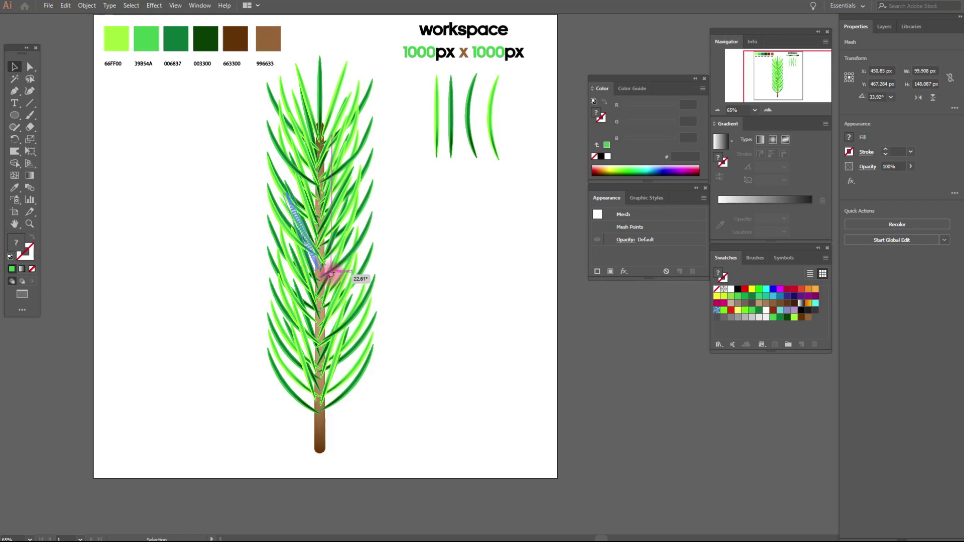
click(405, 254)
drag(360, 258, 391, 225)
click(391, 225)
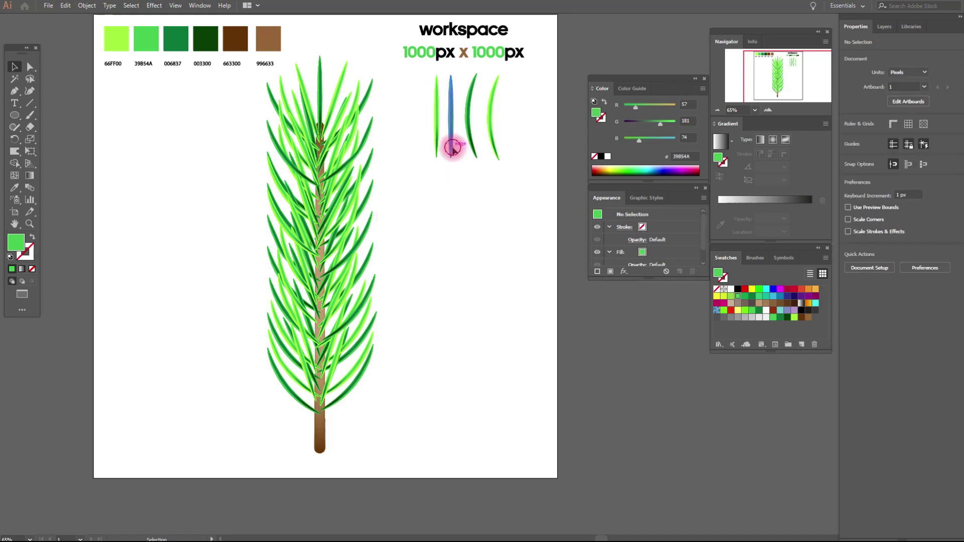
Place three upright copies of the straight dark leaf one below another along the stem
drag(453, 150, 321, 187)
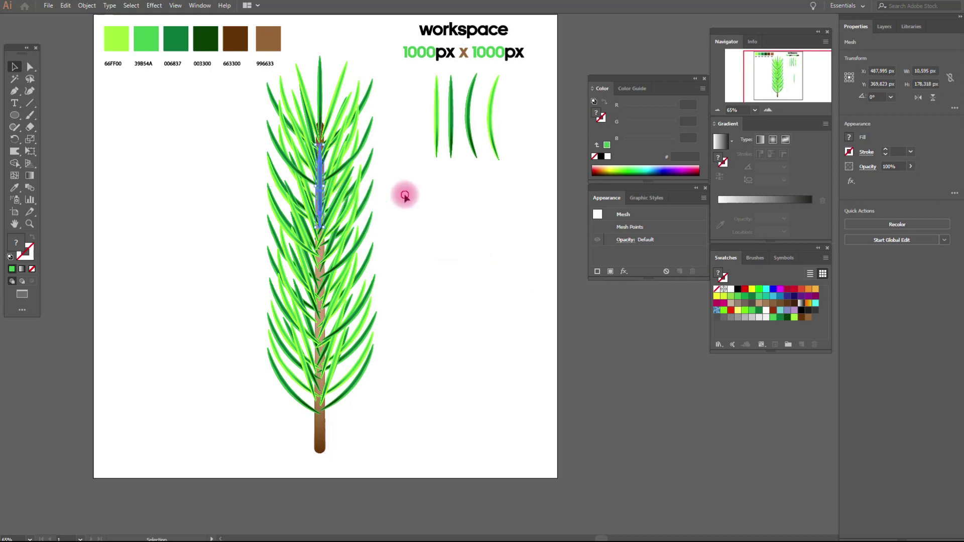
click(405, 196)
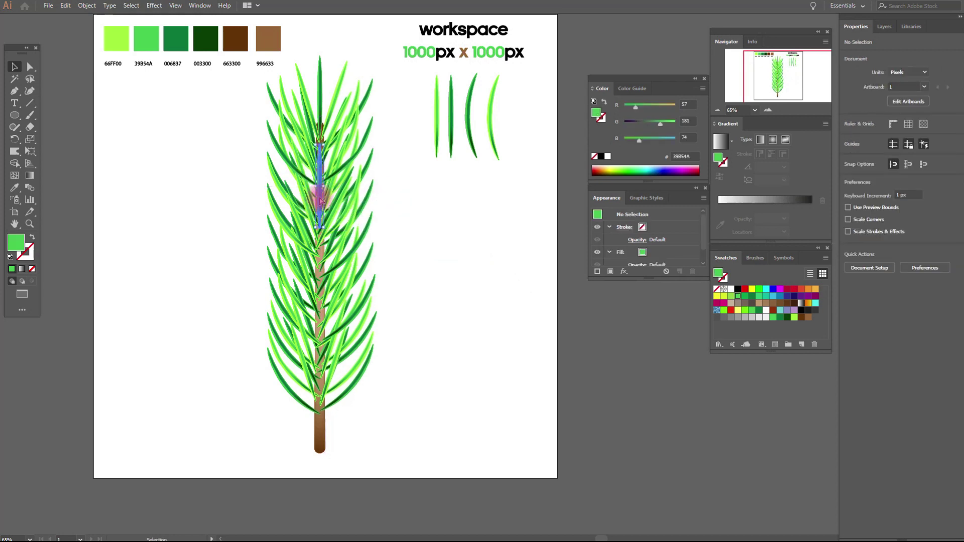
key(ctrl+c)
key(ctrl+v)
drag(481, 264, 322, 259)
key(ctrl+v)
drag(481, 270, 319, 358)
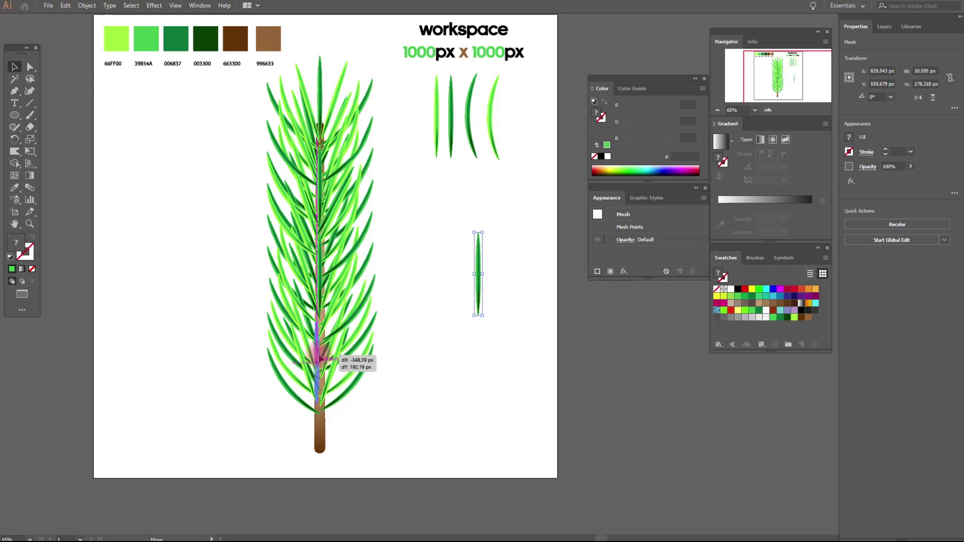
drag(321, 358, 318, 352)
click(412, 355)
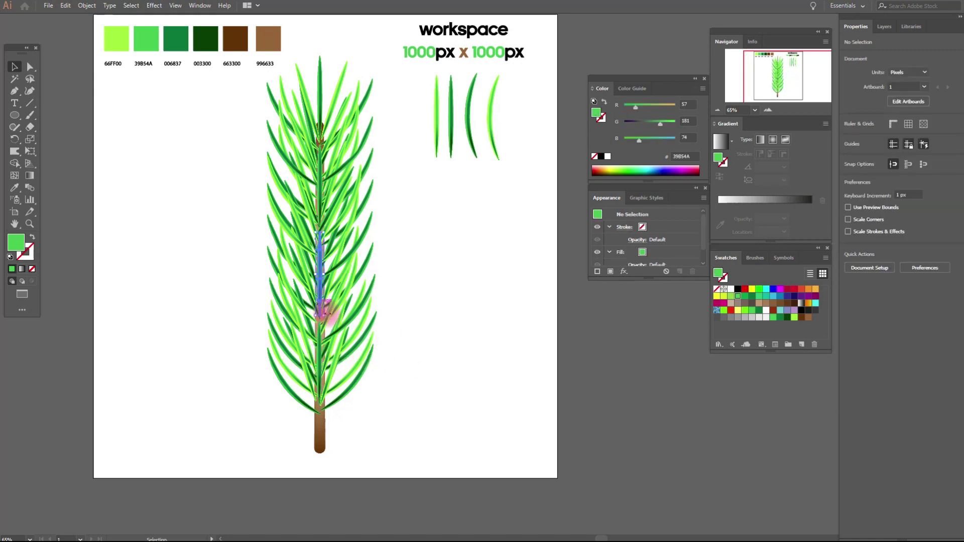
Fine-tune the positions of the straight dark leaves lying on the stem
click(328, 317)
drag(327, 320, 321, 196)
click(320, 194)
drag(329, 230, 316, 188)
click(320, 348)
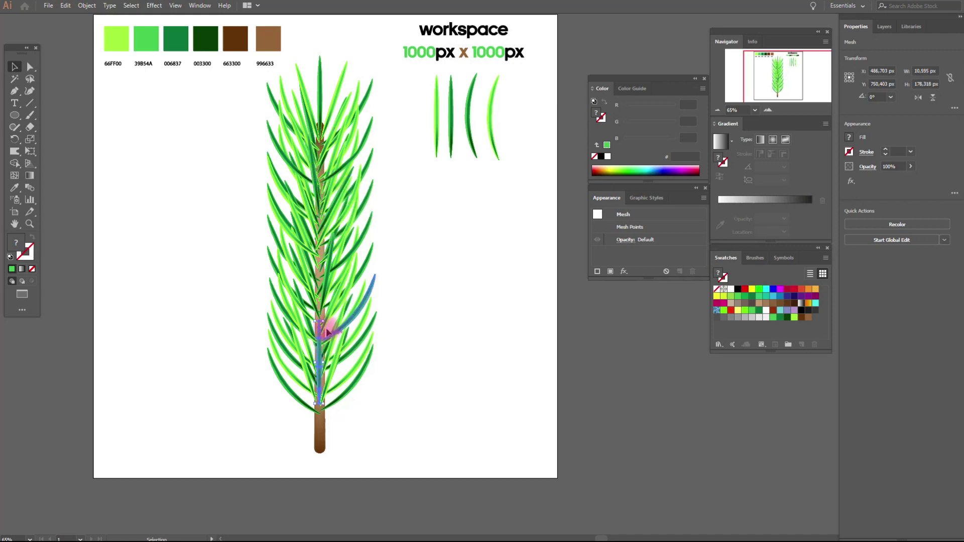
drag(328, 322, 322, 319)
drag(316, 355, 310, 349)
click(437, 364)
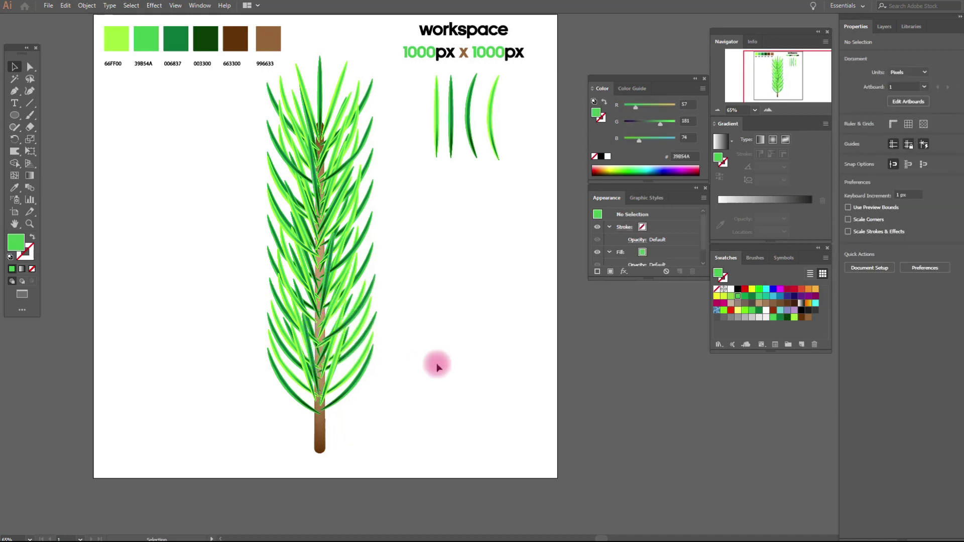
Group the stem with all its leaves and scale the branch down to about 98 × 353 px near the artboard's left edge
drag(246, 71, 375, 443)
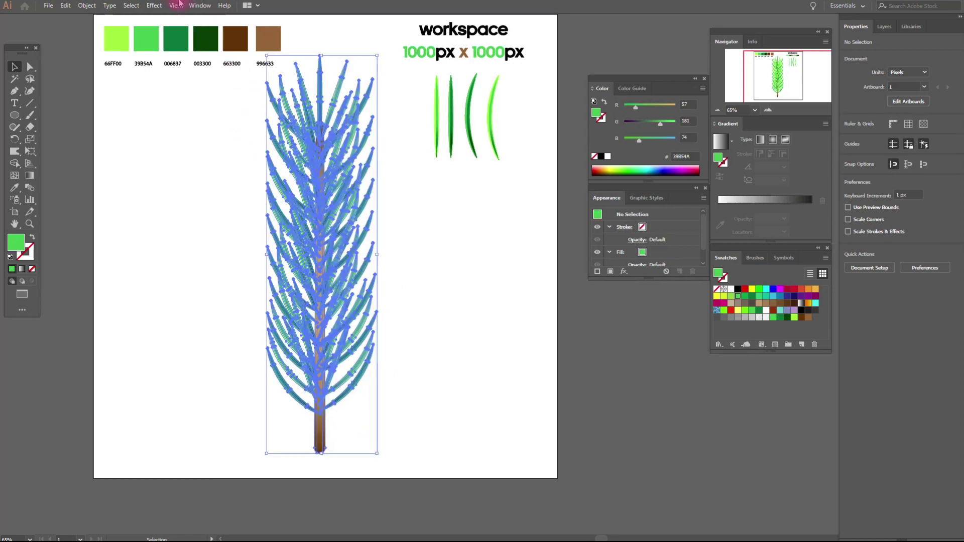
click(87, 5)
click(98, 52)
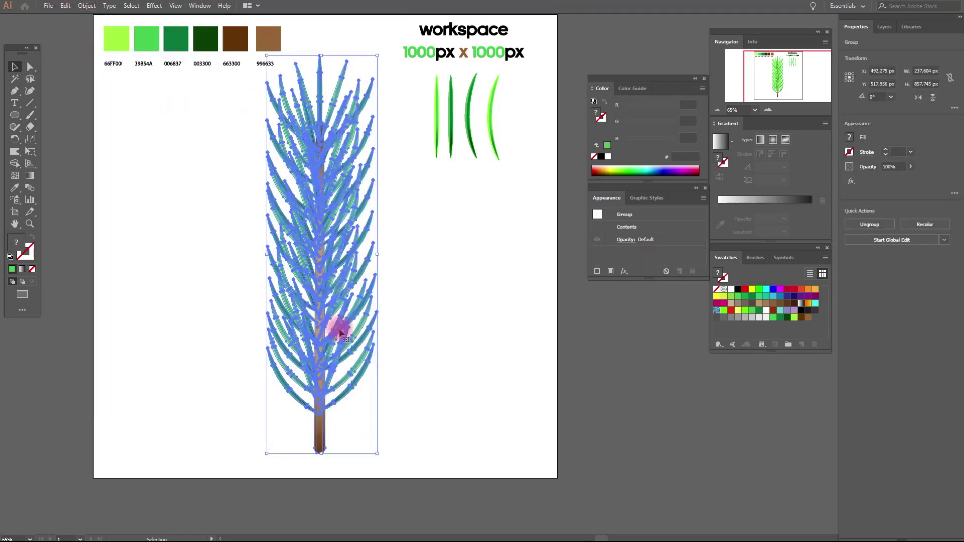
drag(324, 454, 329, 215)
drag(320, 137, 156, 205)
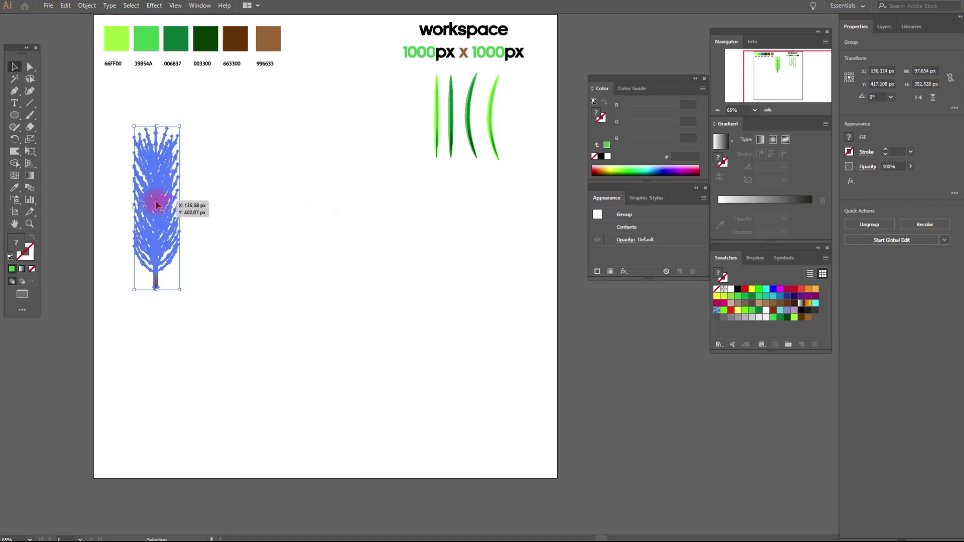
Duplicate the grouped branch and place the copy just right of the original
key(a)
key(ctrl+c)
key(ctrl+v)
key(v)
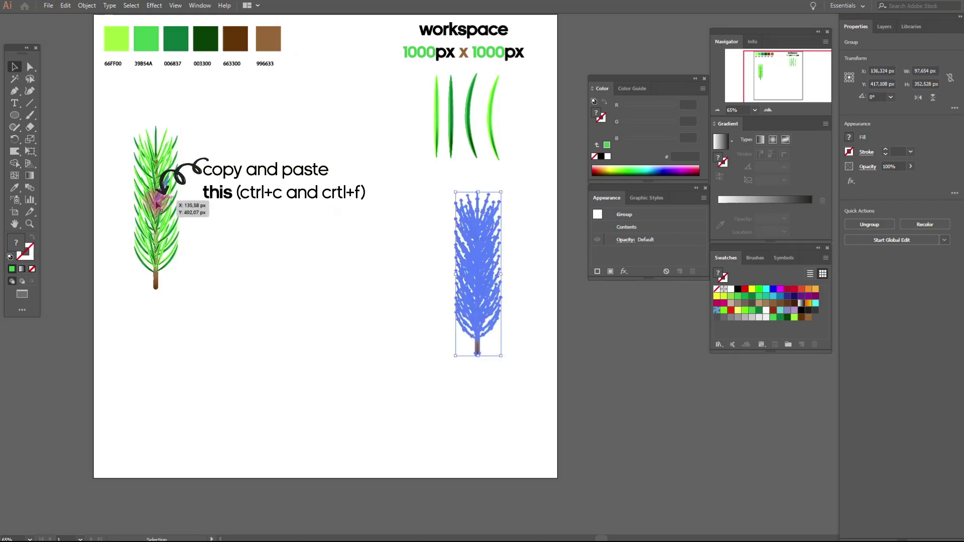
drag(478, 284, 213, 222)
click(253, 230)
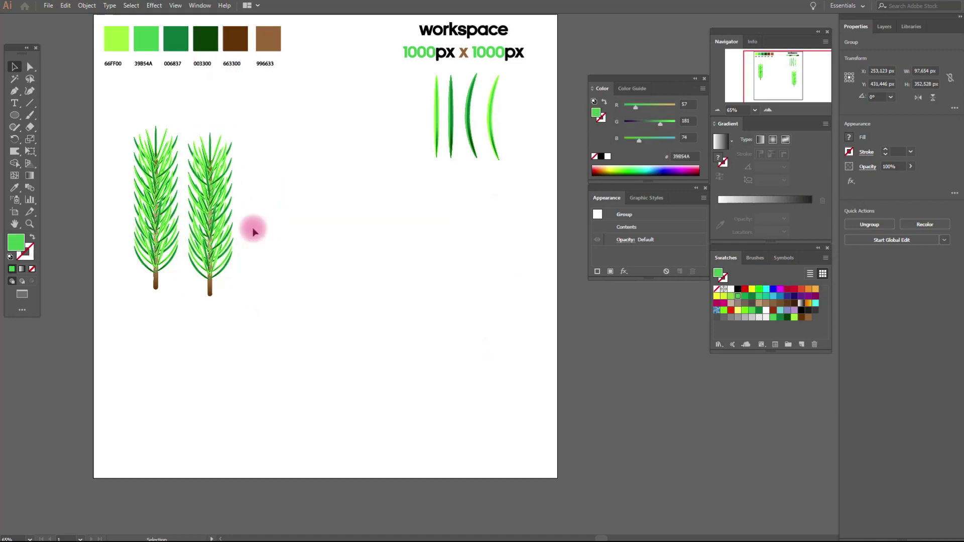
Apply a vertical Arc warp with a 28% bend to the copied branch
drag(194, 121, 233, 295)
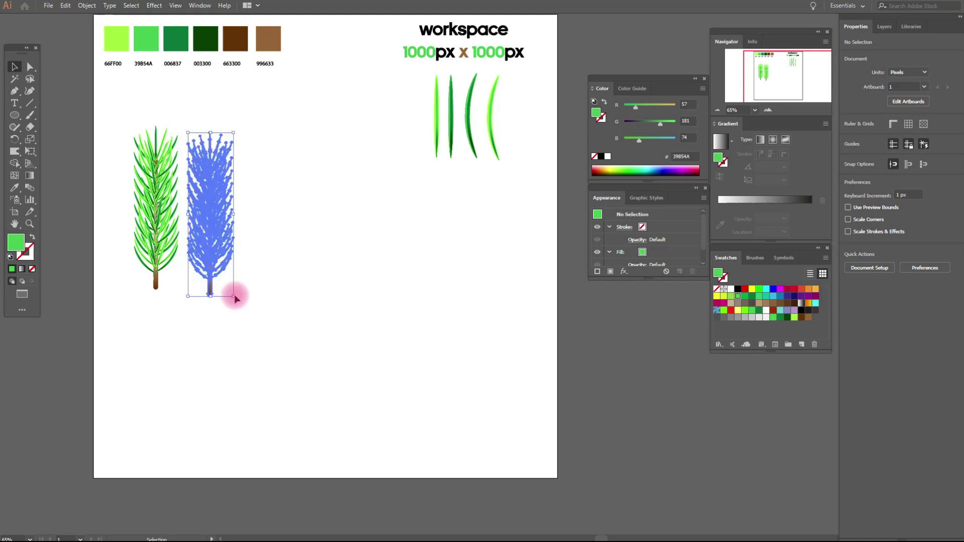
click(155, 5)
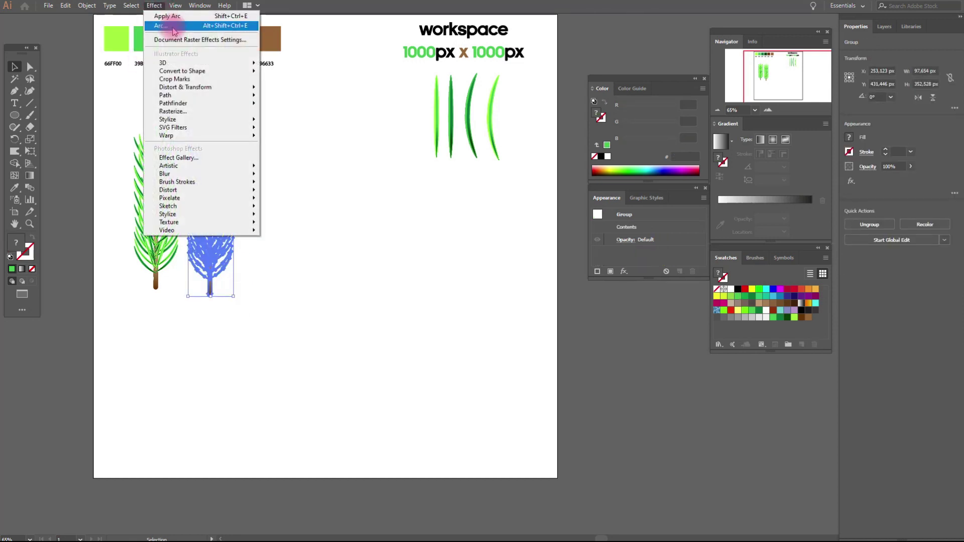
mouse_move(174, 136)
click(319, 133)
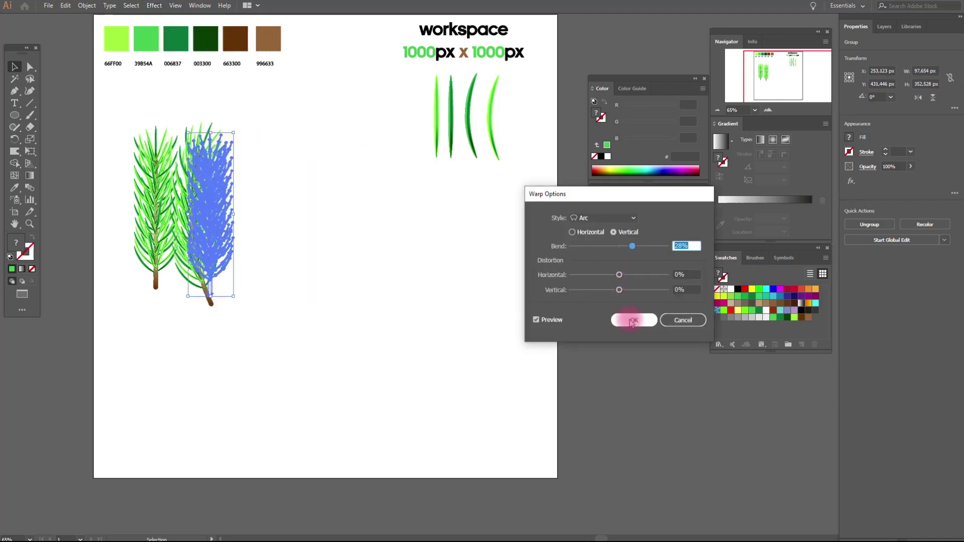
click(632, 322)
Expand the warped branch's appearance and move it away from the straight branch
click(86, 6)
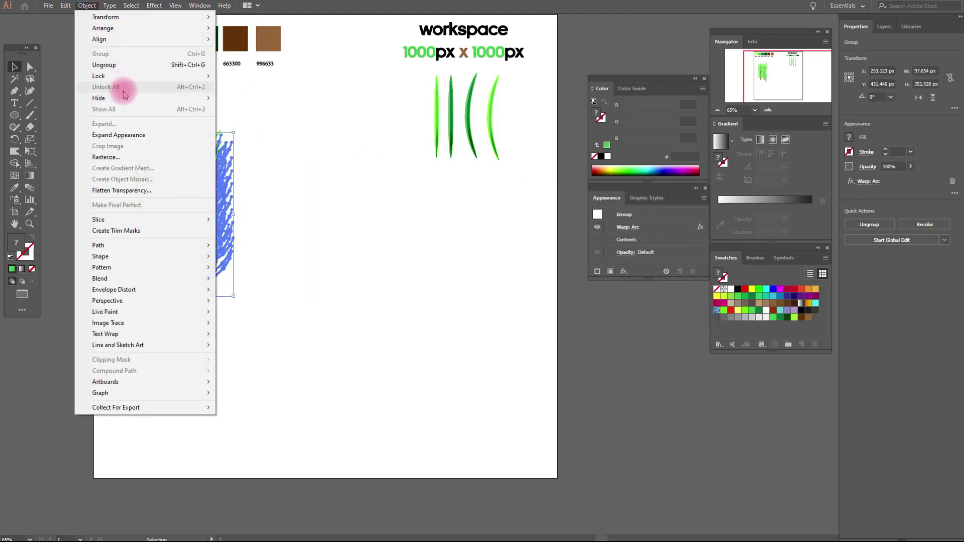
click(129, 135)
drag(215, 219, 244, 215)
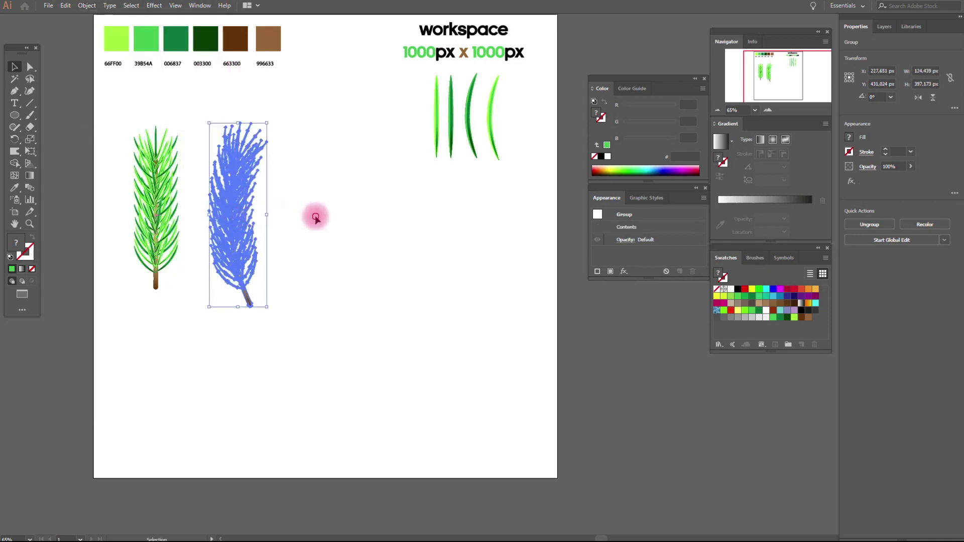
click(315, 216)
Enlarge the straight and bent branches together and move them to the middle of the artboard
drag(111, 130, 298, 327)
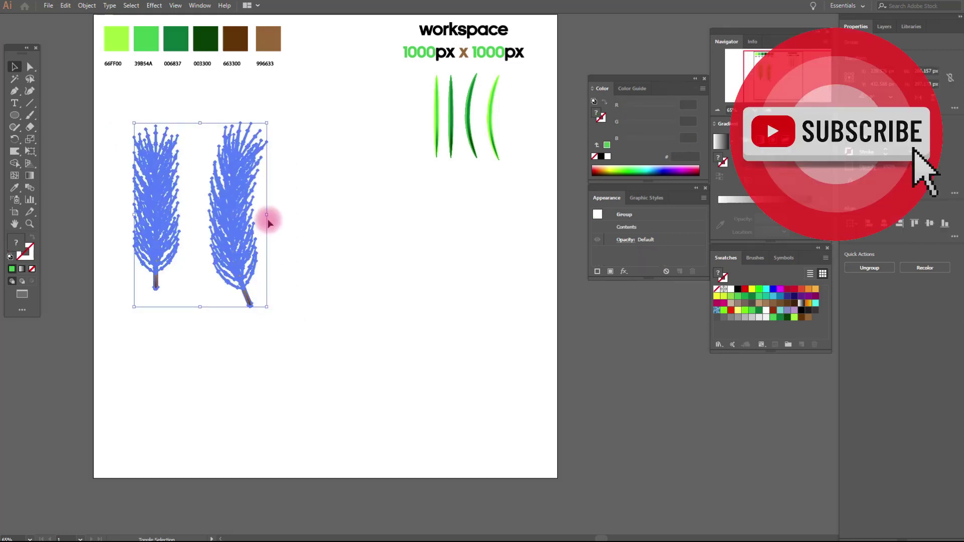
drag(266, 217, 329, 221)
drag(281, 242, 344, 324)
click(615, 375)
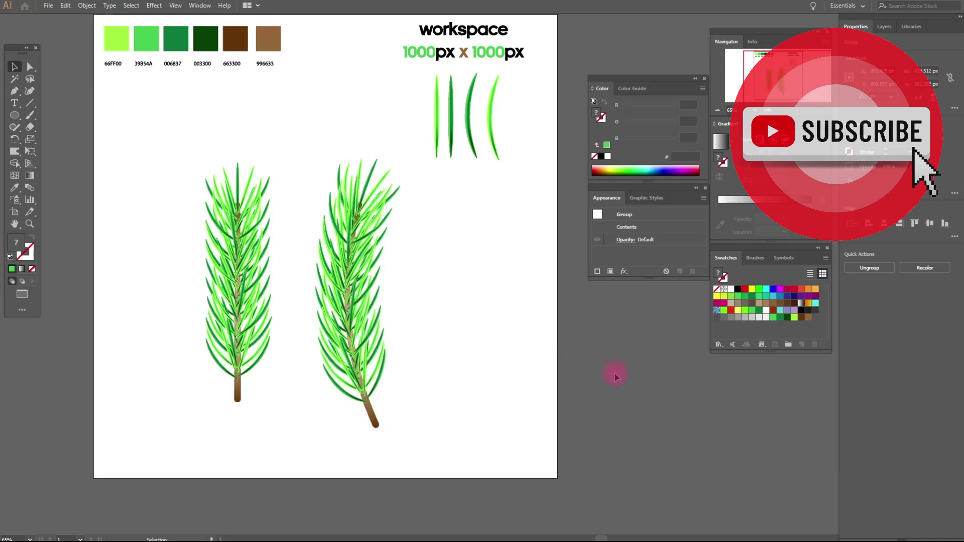